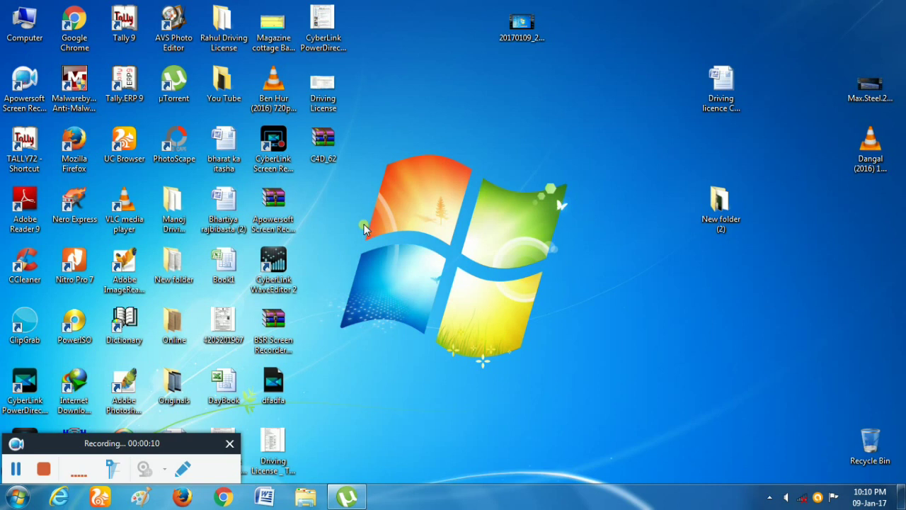
# - Open Computer Management for this computer, dismiss the Avast firewall notification and display Device Manager
pyautogui.rightClick(19, 28)
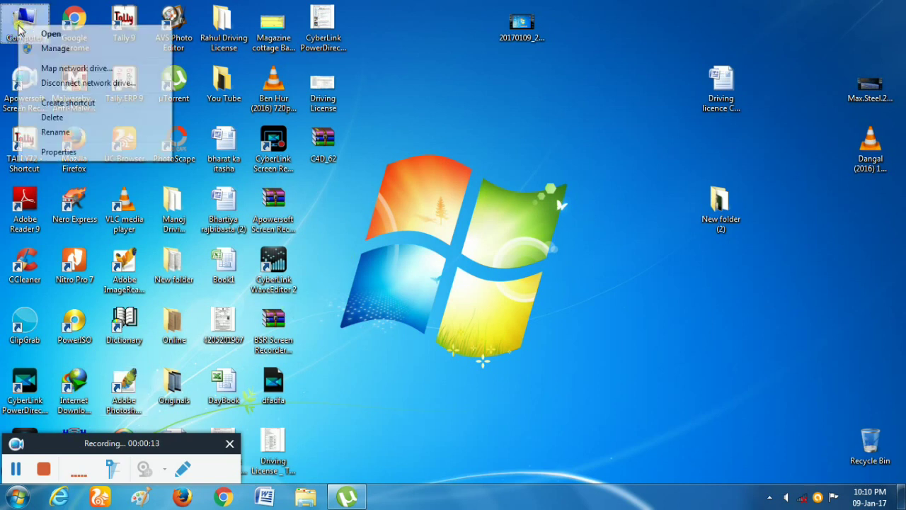
pyautogui.click(97, 50)
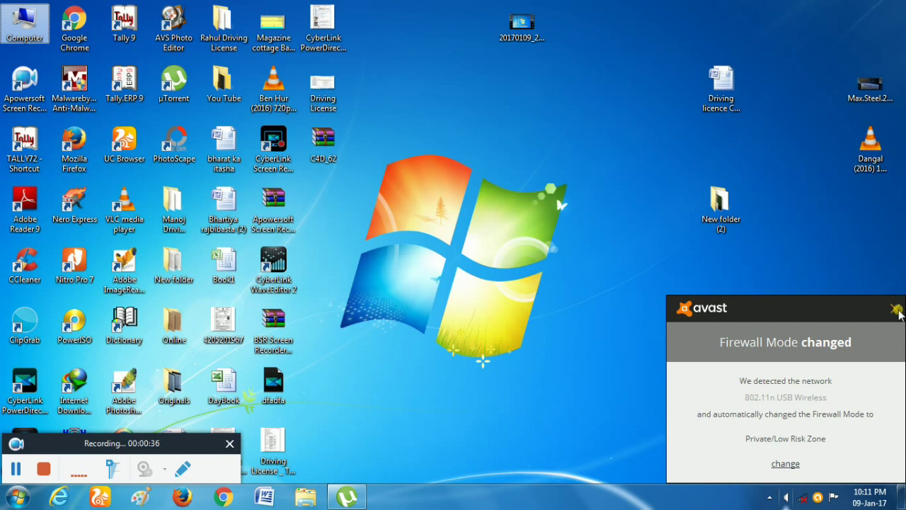
pyautogui.click(896, 309)
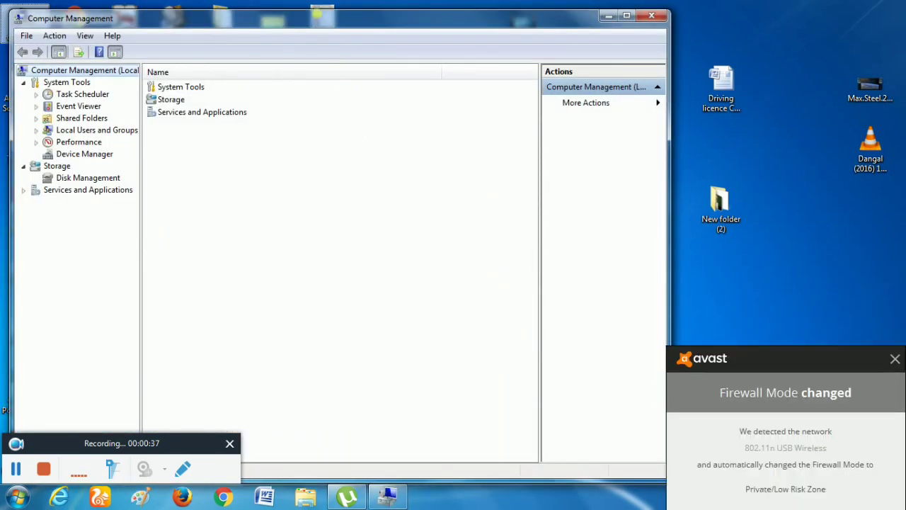
pyautogui.moveTo(353, 22); pyautogui.dragTo(460, 18)
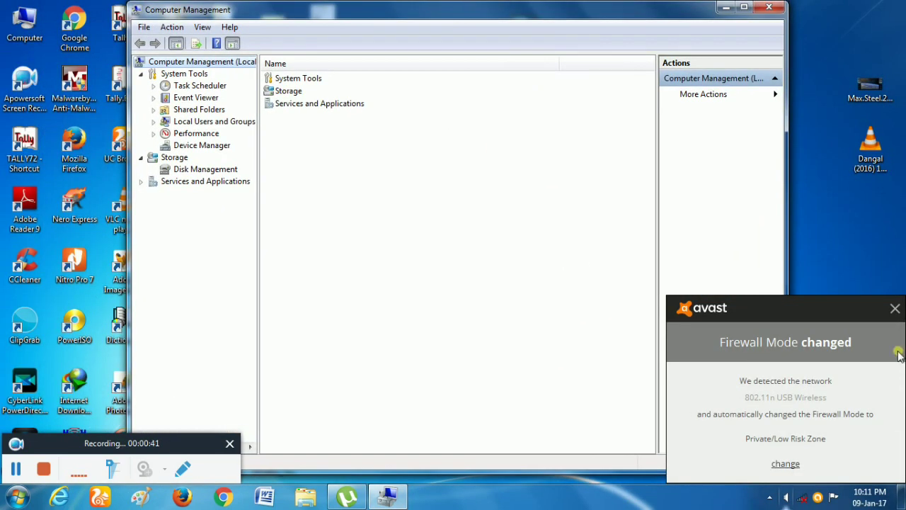
pyautogui.click(896, 309)
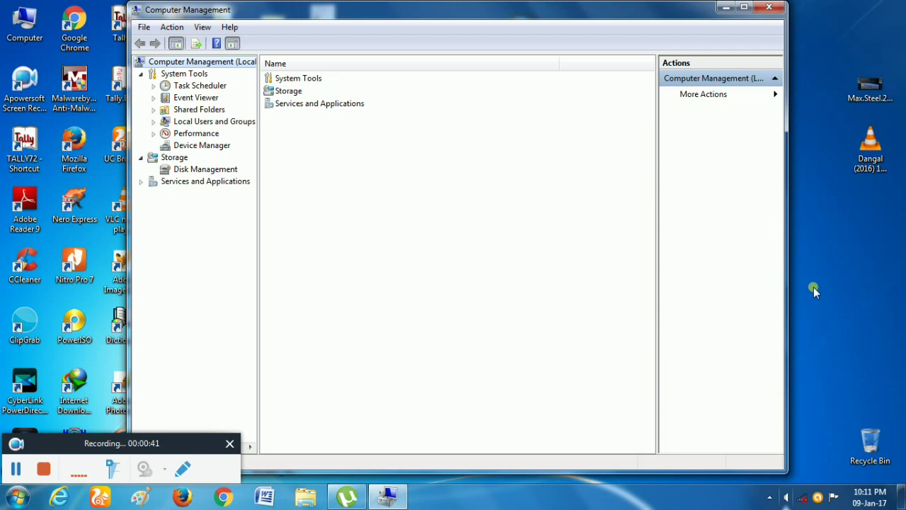
pyautogui.click(207, 147)
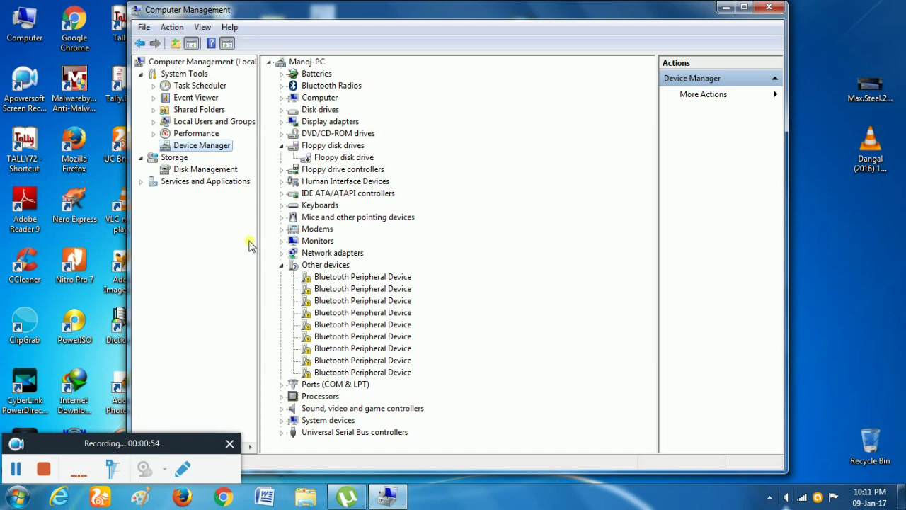
# - Try to update the driver of the first Bluetooth Peripheral Device by searching automatically for updated driver software
pyautogui.click(378, 279)
pyautogui.rightClick(380, 281)
pyautogui.click(442, 286)
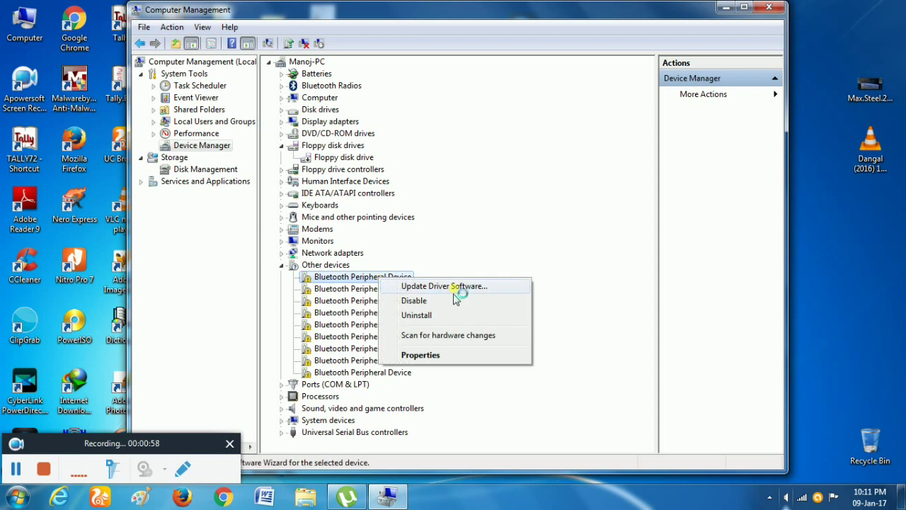
pyautogui.click(454, 289)
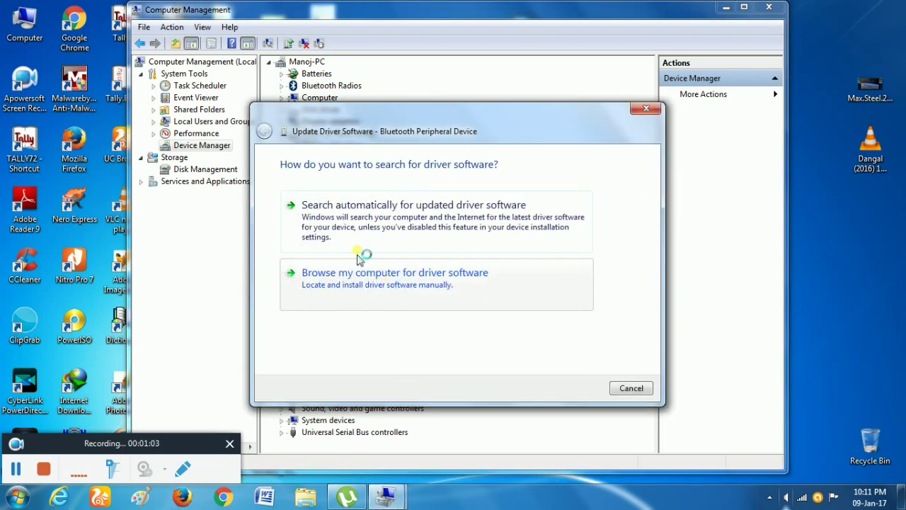
pyautogui.click(437, 219)
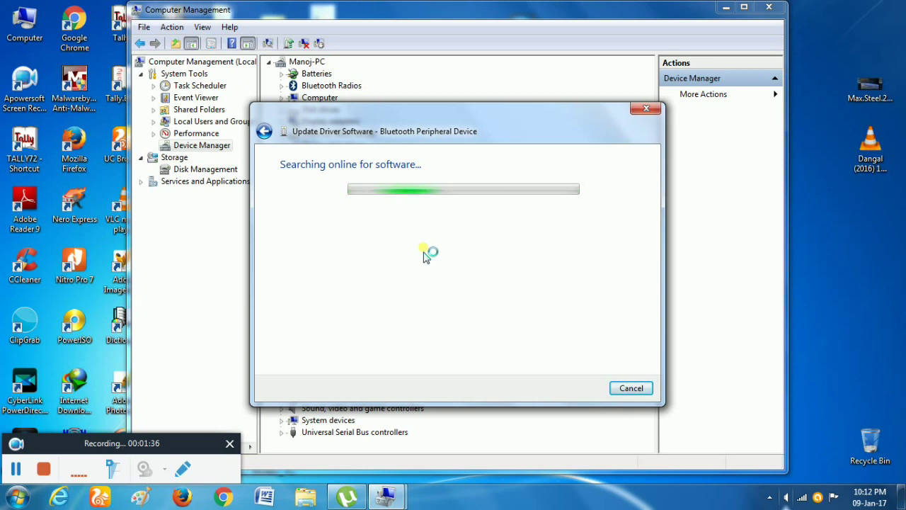
pyautogui.moveTo(543, 111)
pyautogui.mouseDown()
pyautogui.moveTo(691, 124)
pyautogui.moveTo(629, 132)
pyautogui.moveTo(609, 117)
pyautogui.moveTo(554, 114)
pyautogui.mouseUp()
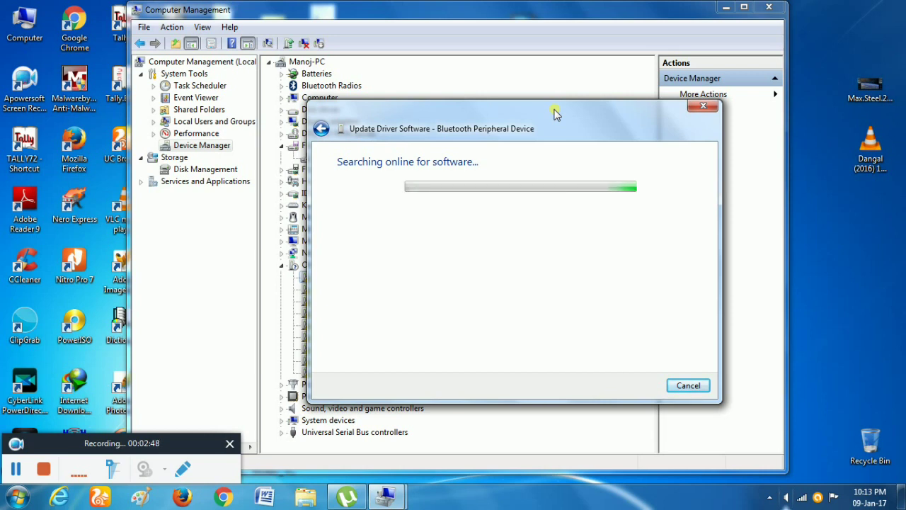
# - Try to cancel the online driver search for the Bluetooth Peripheral Device
pyautogui.click(690, 386)
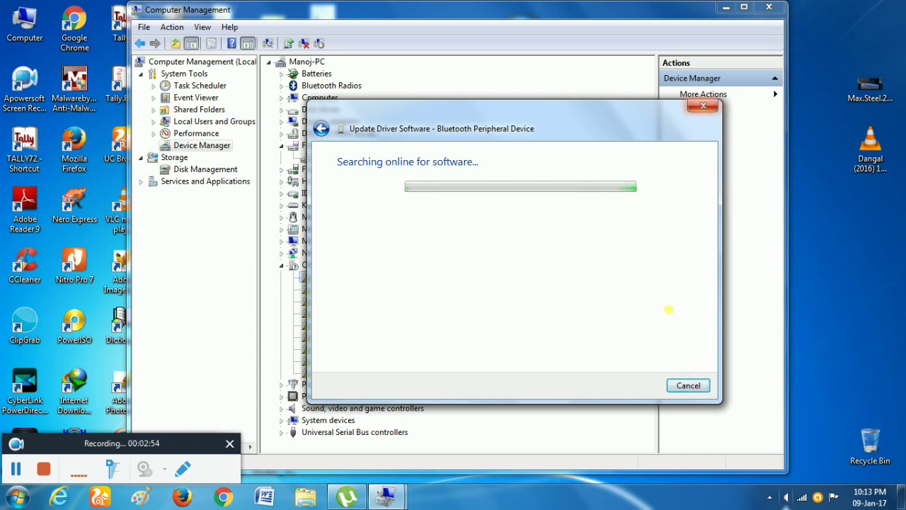
pyautogui.click(689, 386)
pyautogui.moveTo(524, 106); pyautogui.dragTo(446, 101)
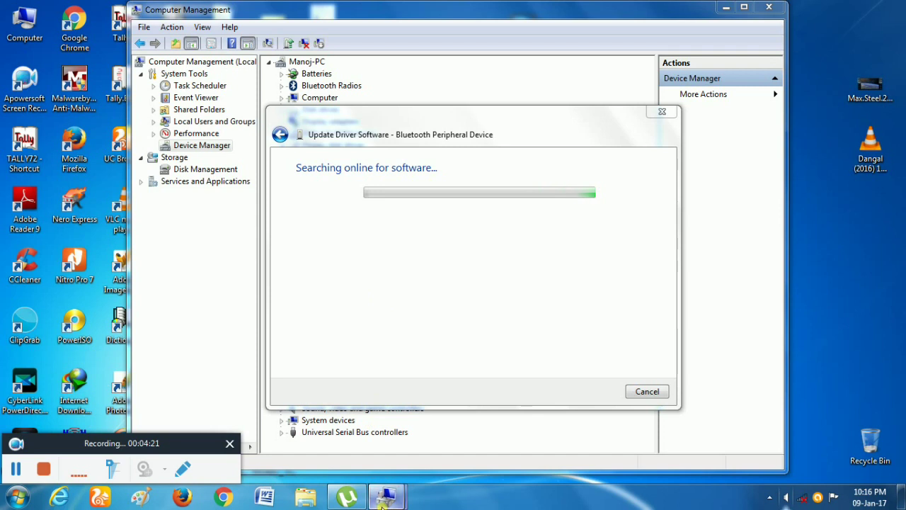
# - Force the Update Driver Software task to end from Windows Task Manager and close Task Manager
pyautogui.moveTo(386, 495)
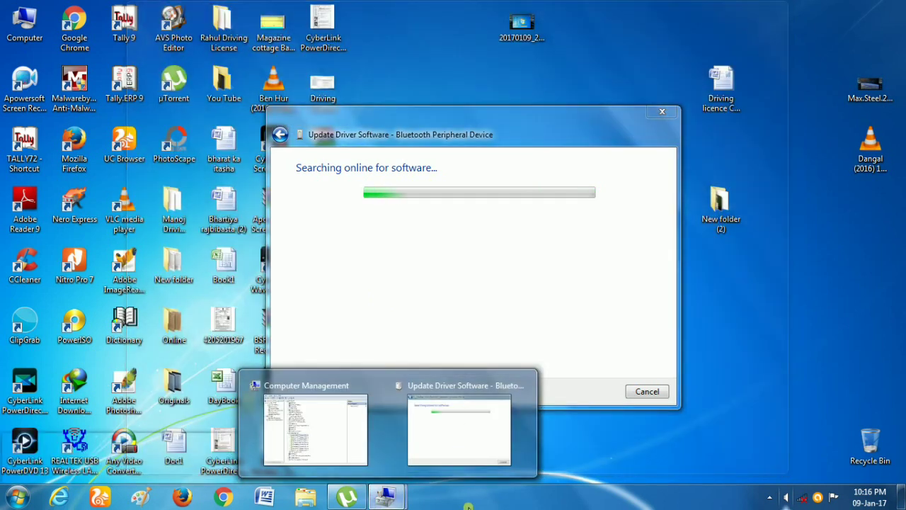
pyautogui.rightClick(471, 497)
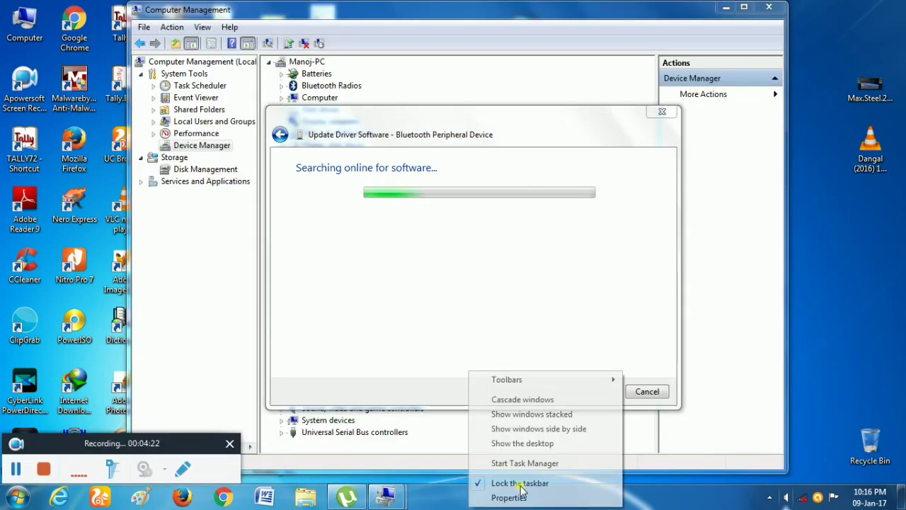
pyautogui.click(529, 464)
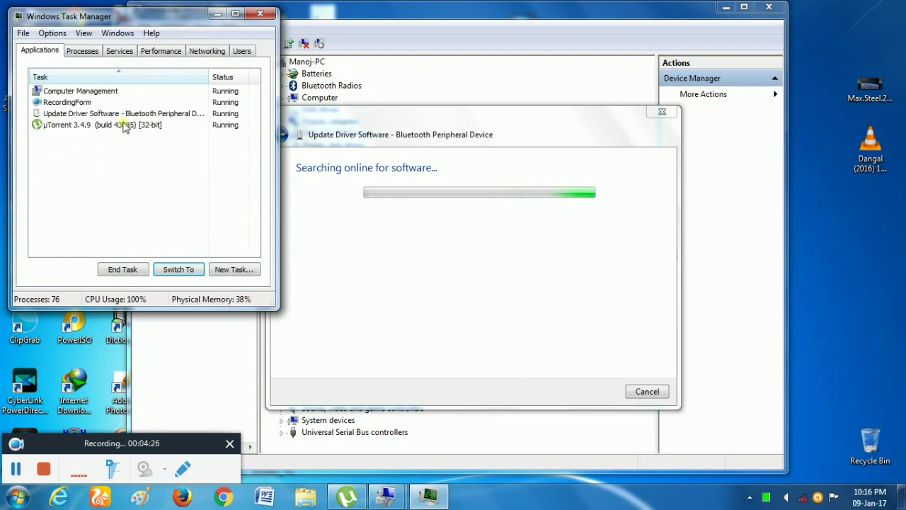
pyautogui.click(113, 115)
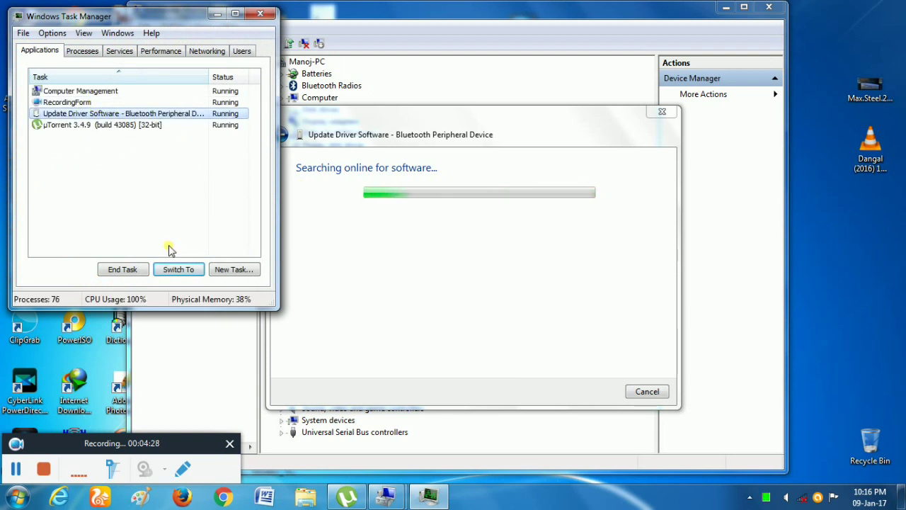
pyautogui.click(135, 269)
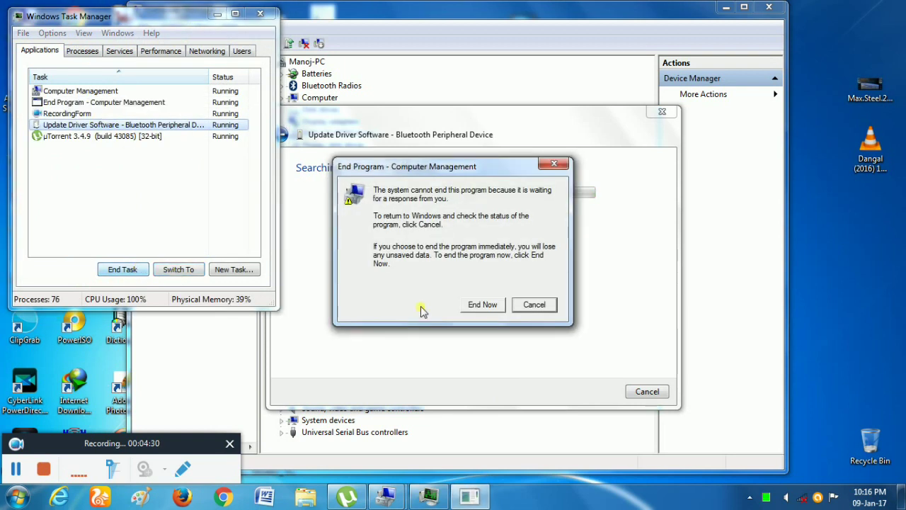
pyautogui.click(484, 305)
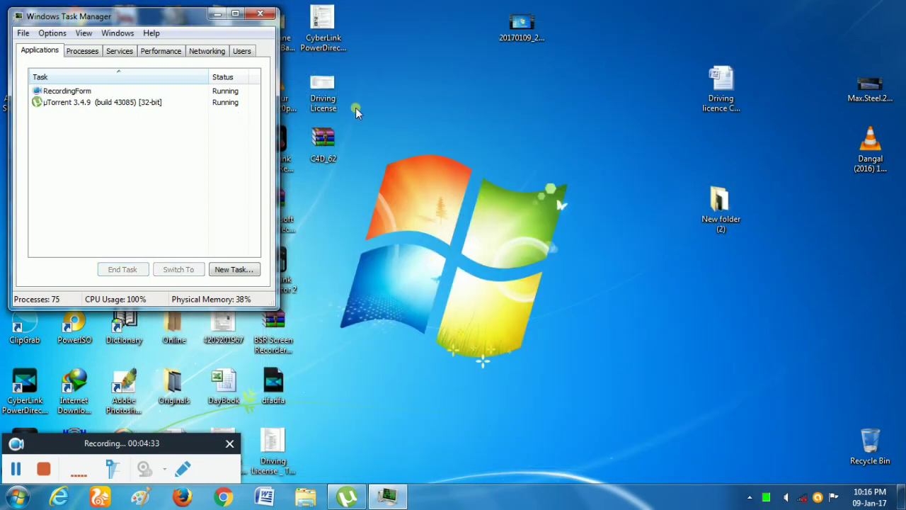
pyautogui.click(264, 16)
# - Refresh the desktop and reopen Computer Management at Device Manager
pyautogui.rightClick(438, 170)
pyautogui.click(453, 212)
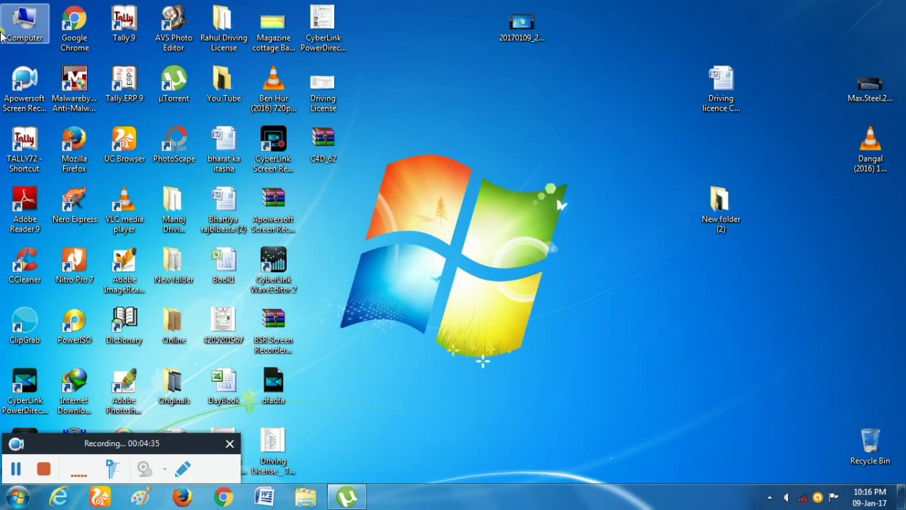
pyautogui.rightClick(22, 24)
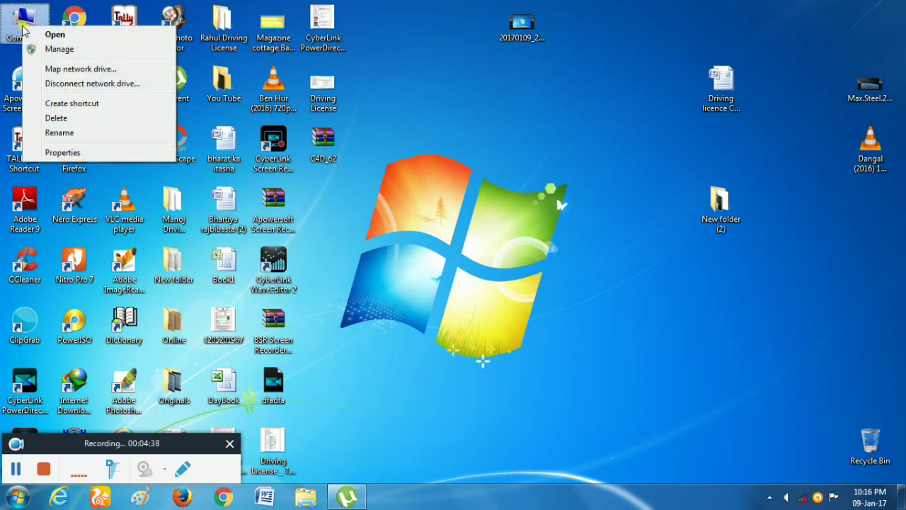
pyautogui.click(60, 49)
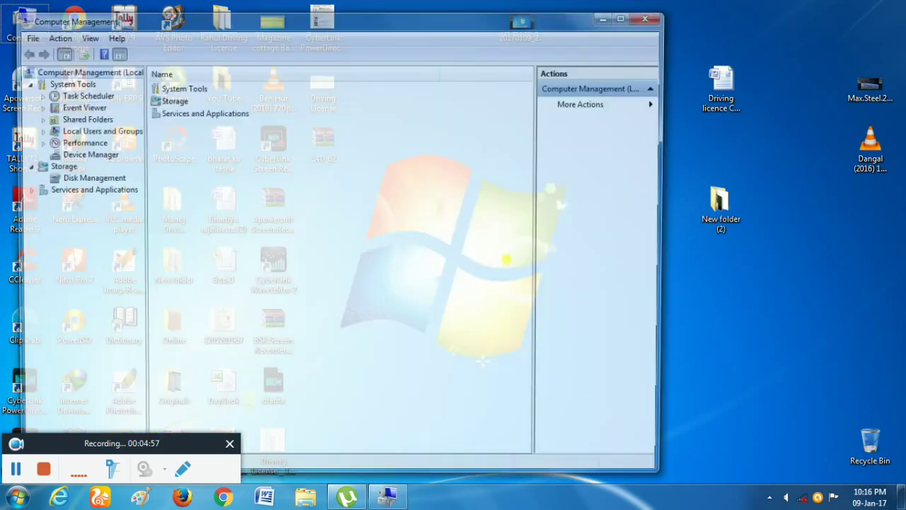
pyautogui.rightClick(458, 218)
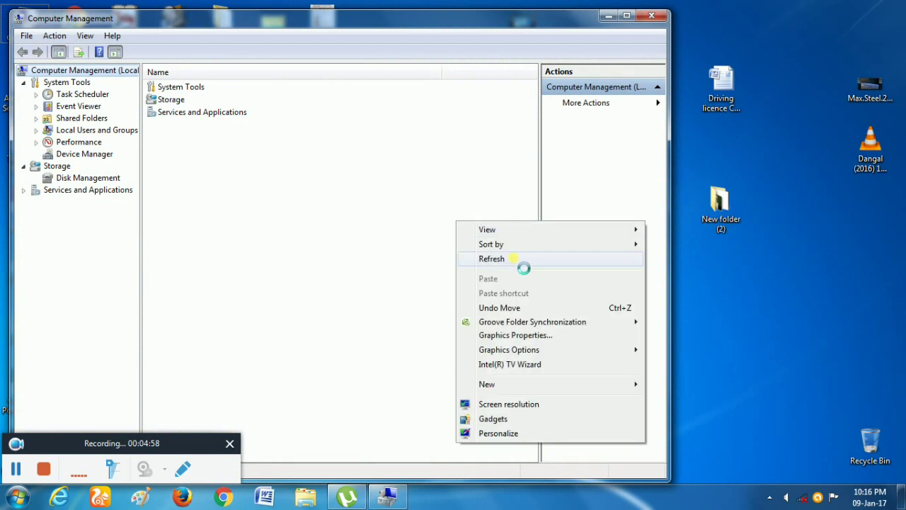
pyautogui.click(518, 260)
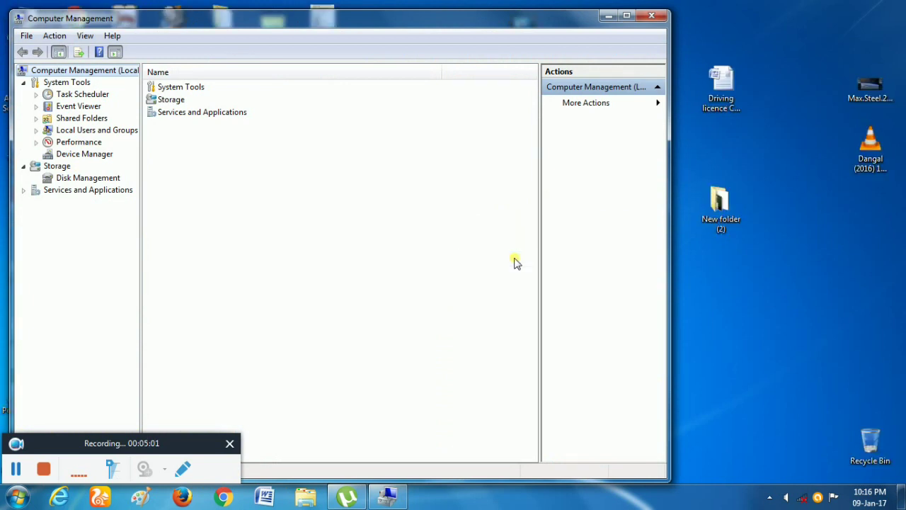
pyautogui.click(81, 155)
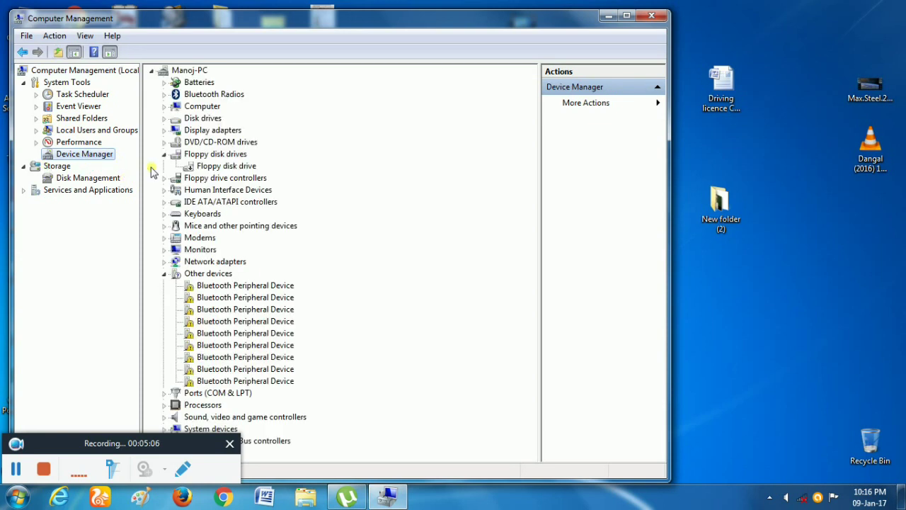
# - Try to update the first Bluetooth Peripheral Device's driver from the local folder C:\Program Files\Realtek\NICDRV_8169\win7, including subfolders
pyautogui.click(239, 285)
pyautogui.rightClick(239, 286)
pyautogui.click(304, 293)
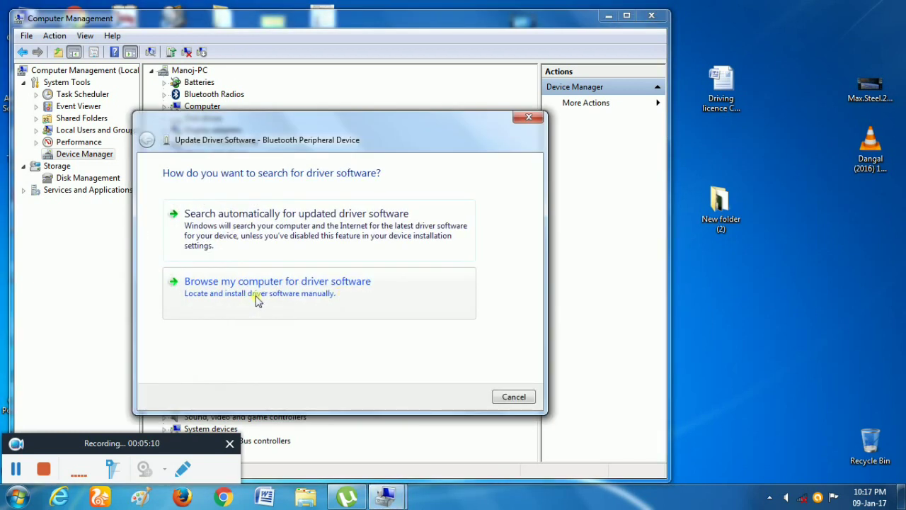
pyautogui.click(296, 300)
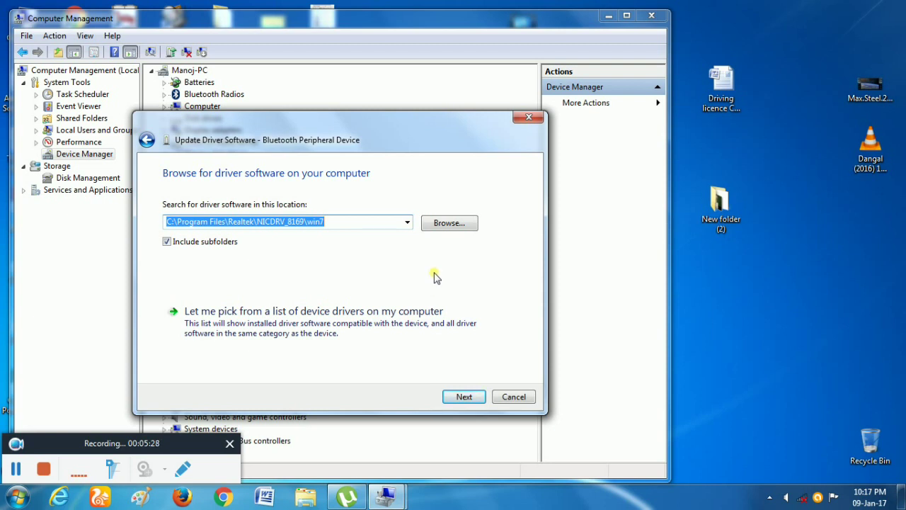
pyautogui.click(461, 225)
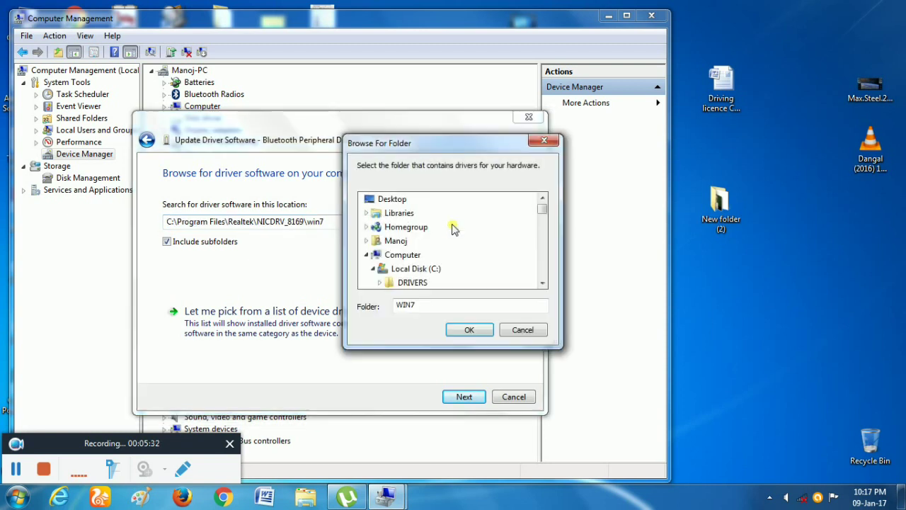
pyautogui.moveTo(542, 207)
pyautogui.mouseDown()
pyautogui.moveTo(542, 226)
pyautogui.moveTo(543, 213)
pyautogui.mouseUp()
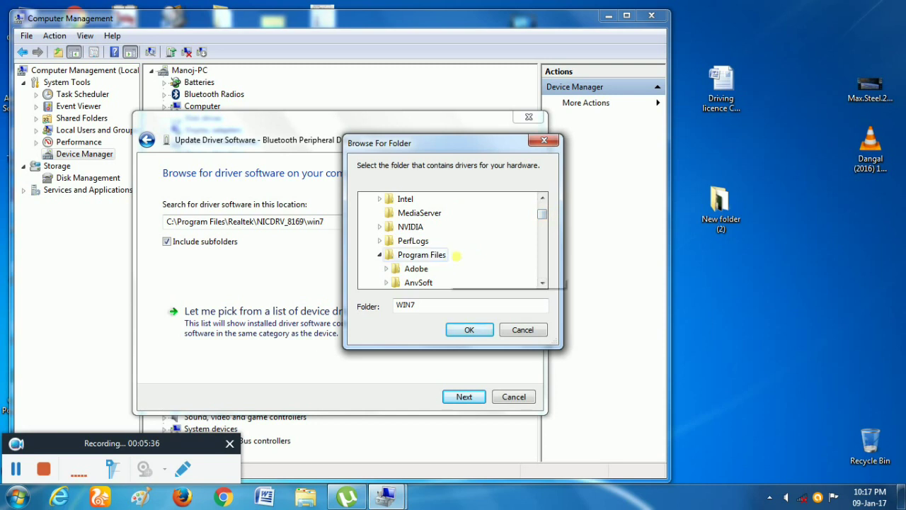
pyautogui.click(523, 329)
pyautogui.click(467, 399)
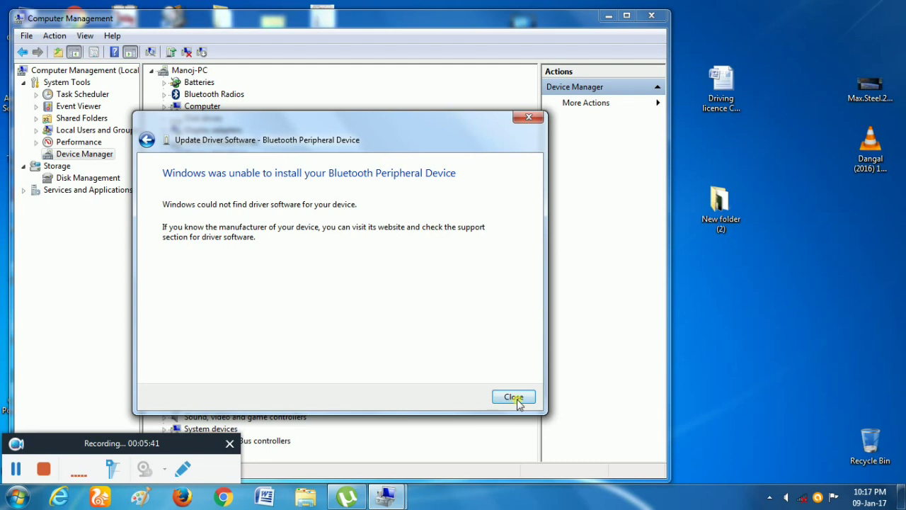
pyautogui.click(516, 396)
# - Restart the first Bluetooth Peripheral Device's driver update, choosing from the computer's driver list with Bluetooth Radios as the device type
pyautogui.rightClick(254, 286)
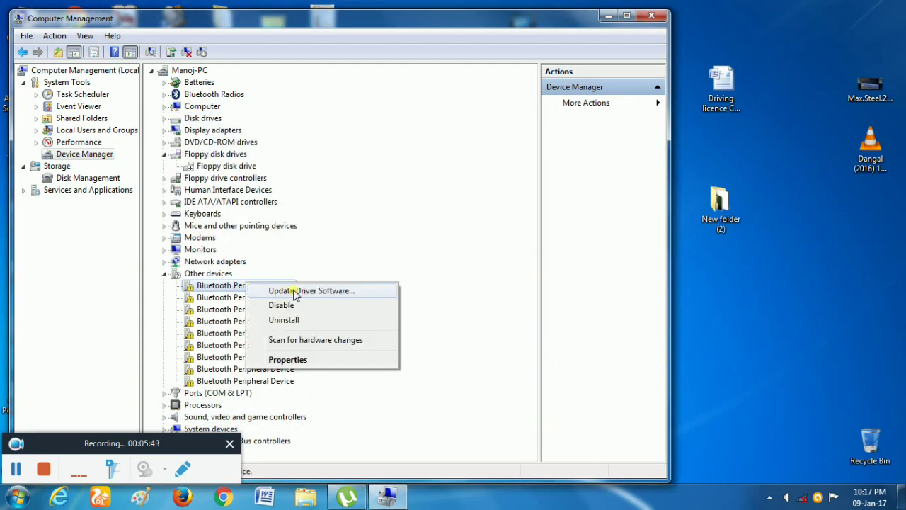
pyautogui.click(297, 290)
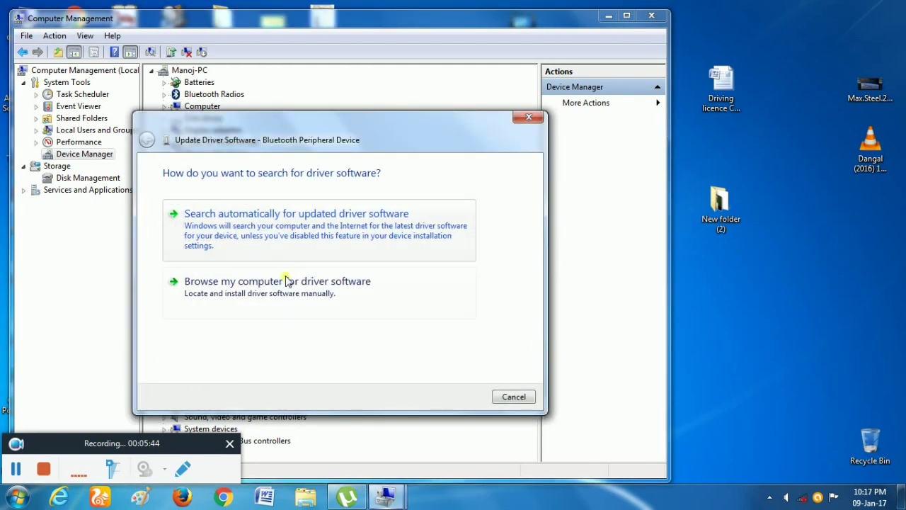
pyautogui.moveTo(302, 137); pyautogui.dragTo(380, 94)
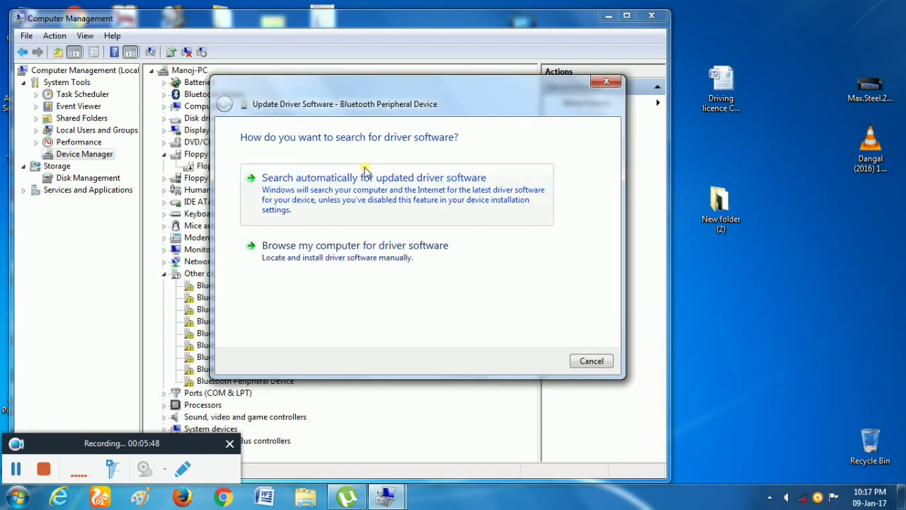
pyautogui.click(338, 257)
pyautogui.click(385, 299)
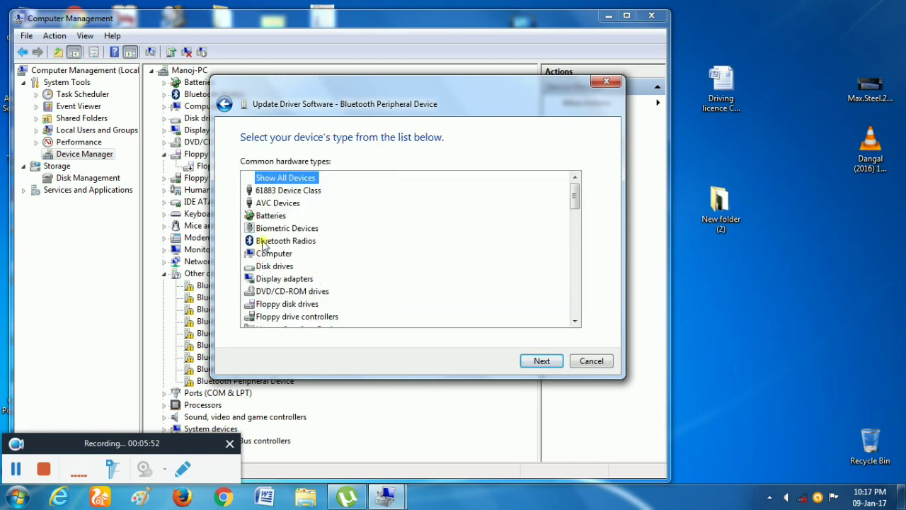
pyautogui.click(264, 243)
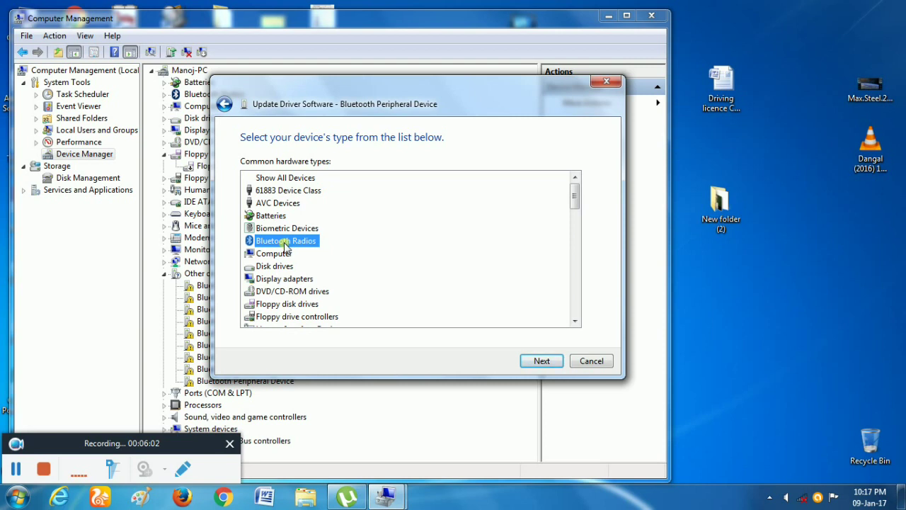
pyautogui.click(538, 363)
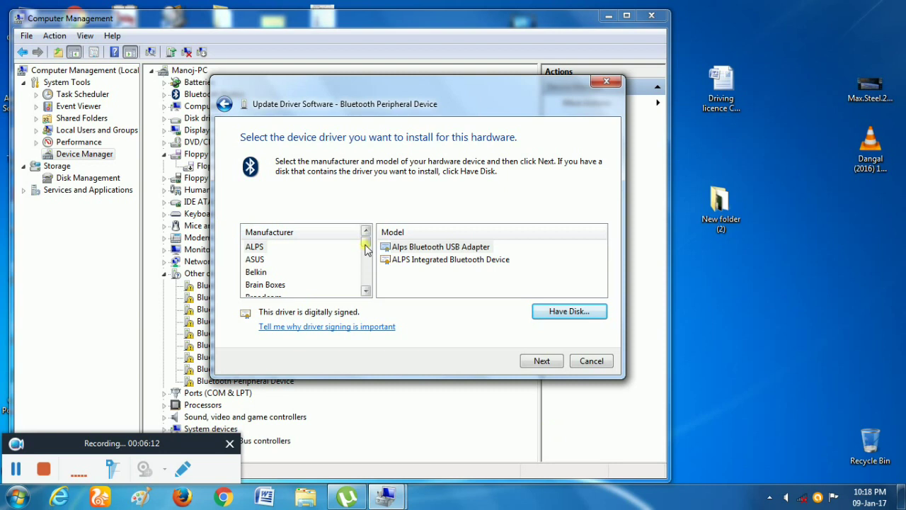
# - Examine the driver models offered by Microsoft, MicrosoftHW, MicroStar, Motion Computing, Sony, TDK, TOSHIBA and Zeevo
pyautogui.moveTo(366, 244); pyautogui.dragTo(367, 264)
pyautogui.click(283, 275)
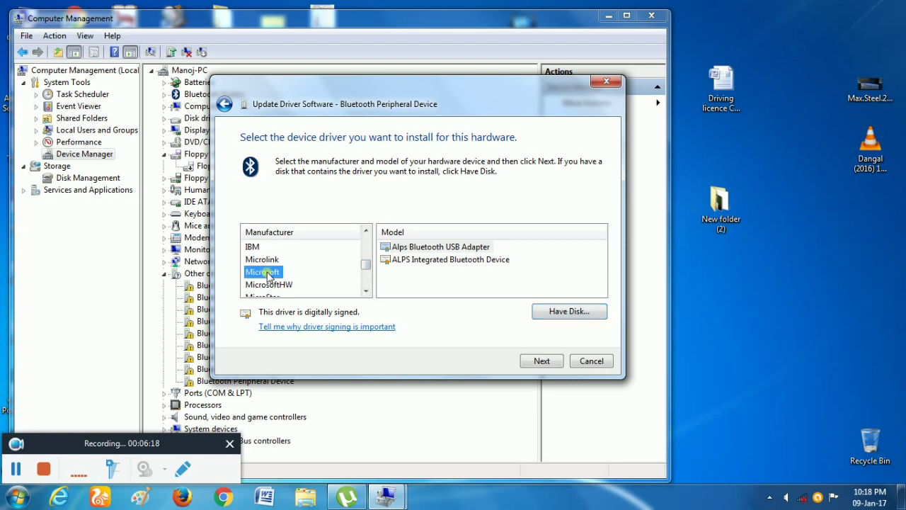
pyautogui.moveTo(365, 265); pyautogui.dragTo(365, 275)
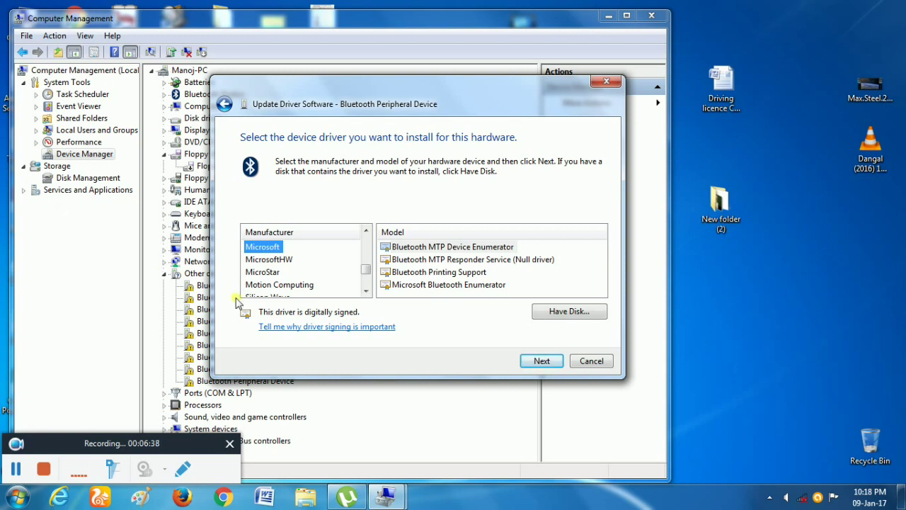
pyautogui.click(261, 261)
pyautogui.click(448, 249)
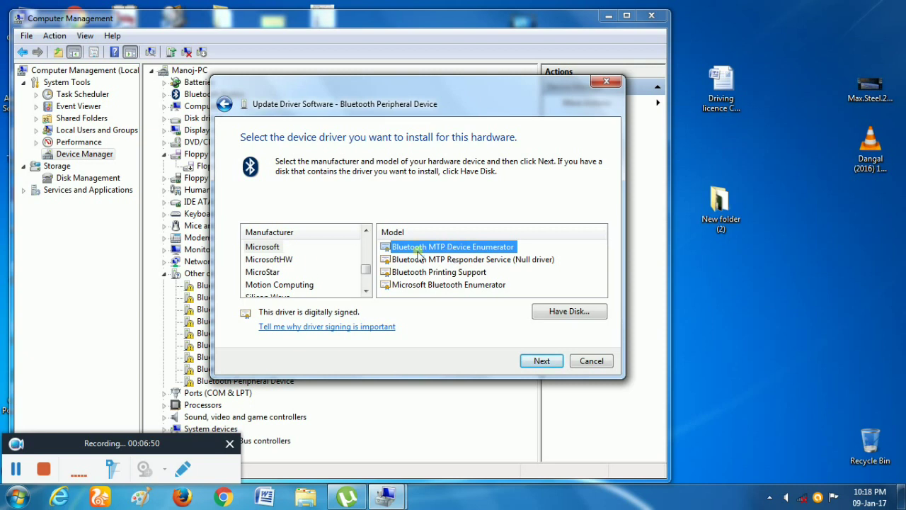
pyautogui.click(288, 261)
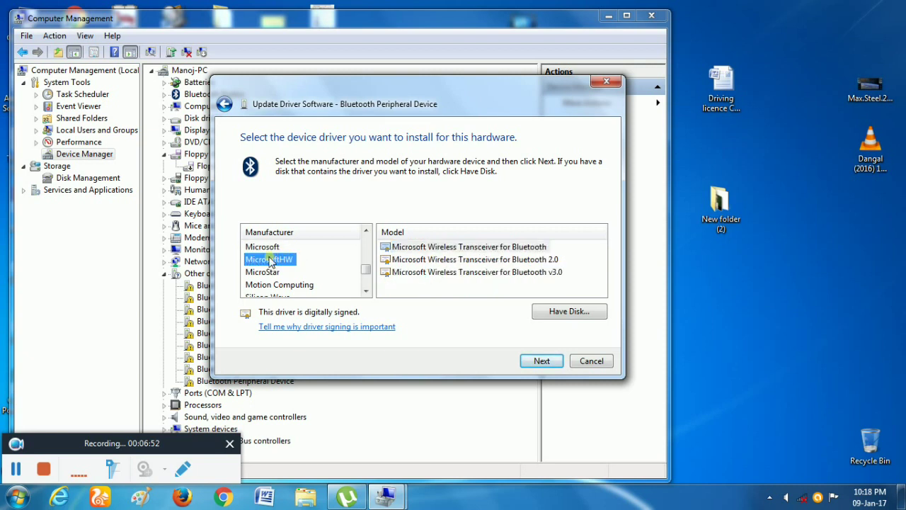
pyautogui.click(275, 272)
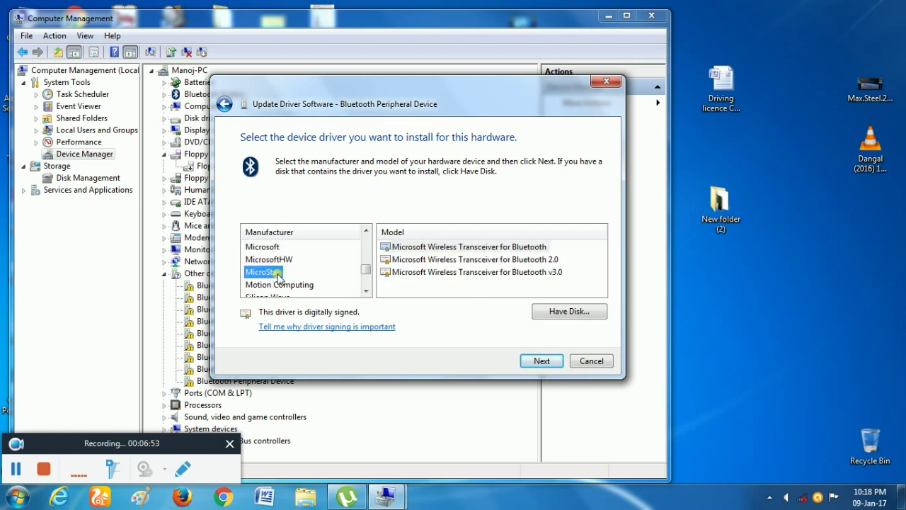
pyautogui.click(276, 285)
pyautogui.scroll(-1, 366, 279)
pyautogui.moveTo(366, 278); pyautogui.dragTo(365, 282)
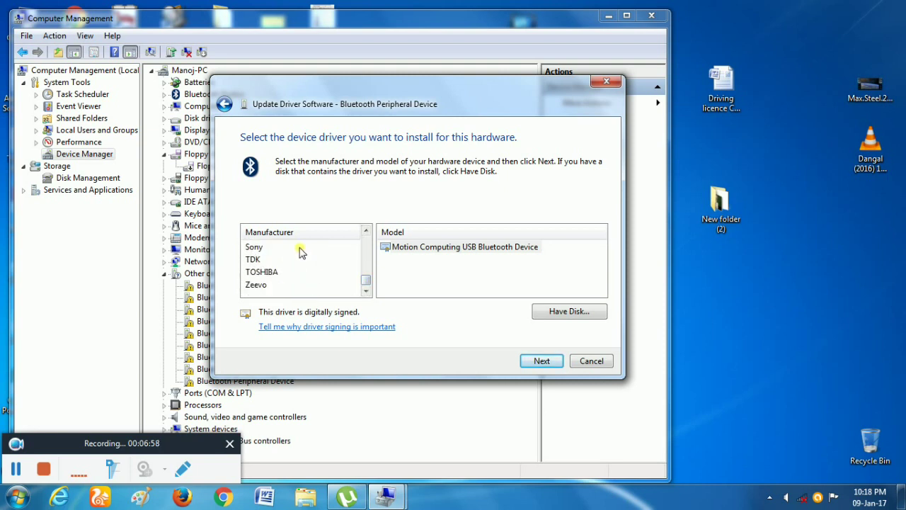
pyautogui.click(255, 248)
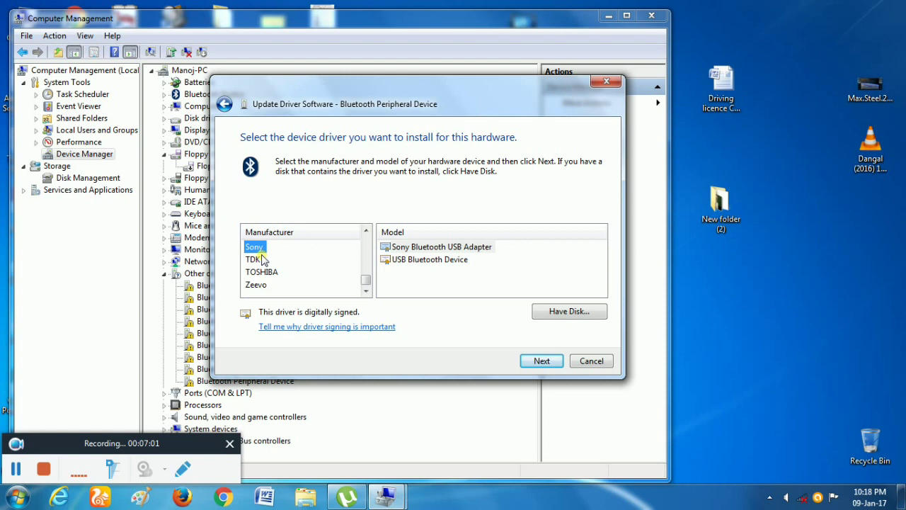
pyautogui.click(254, 261)
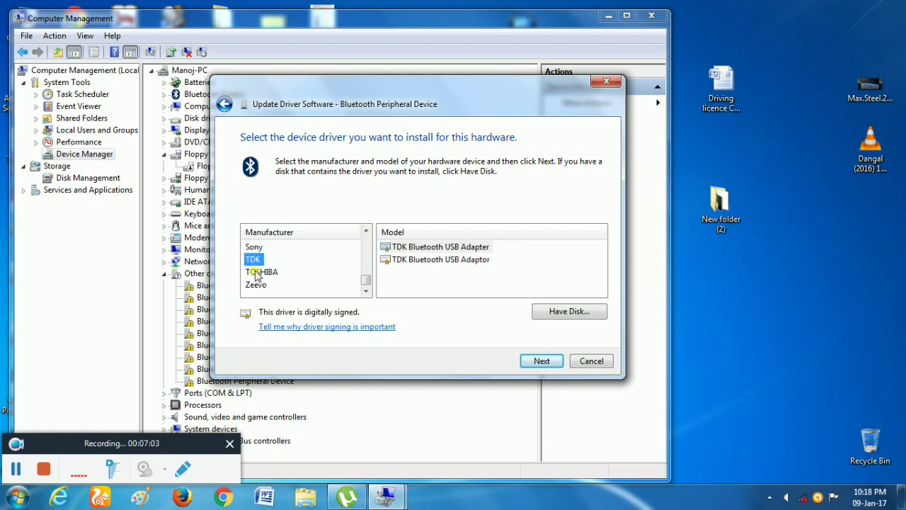
pyautogui.click(253, 273)
pyautogui.click(257, 286)
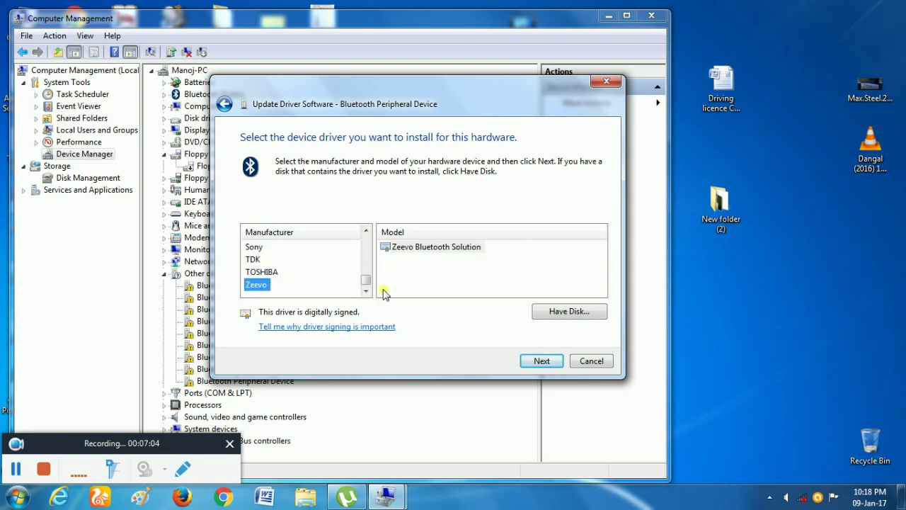
# - Examine the driver models offered by ALPS, ASUS, Belkin, IBM and Microlink
pyautogui.moveTo(366, 283); pyautogui.dragTo(368, 238)
pyautogui.click(254, 249)
pyautogui.click(255, 259)
pyautogui.click(255, 272)
pyautogui.scroll(-1, 268, 284)
pyautogui.scroll(-2, 269, 278)
pyautogui.scroll(-1, 296, 282)
pyautogui.scroll(1, 276, 270)
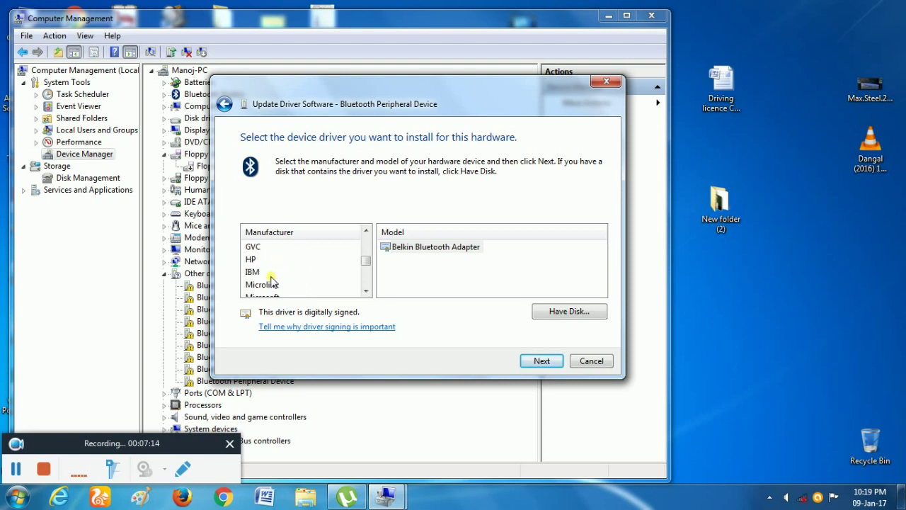
pyautogui.click(254, 273)
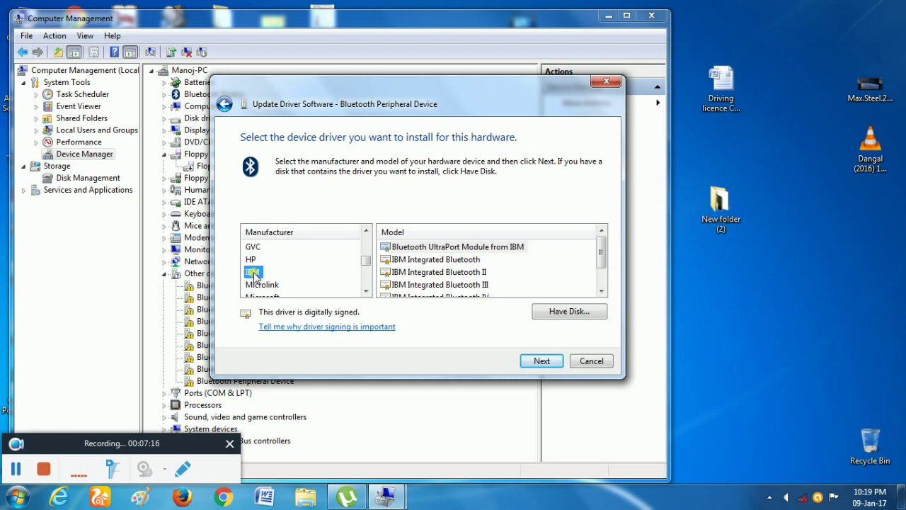
pyautogui.click(257, 284)
pyautogui.scroll(-1, 276, 284)
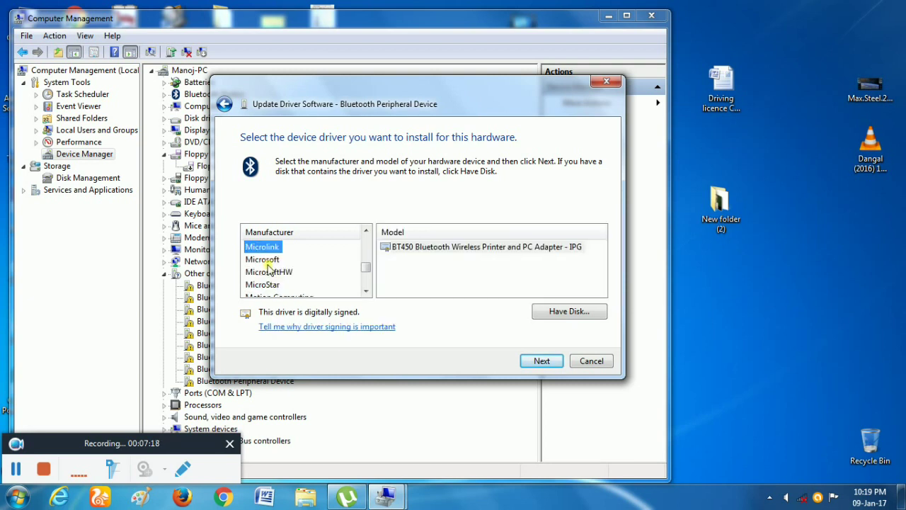
# - Install Microsoft's Bluetooth MTP Device Enumerator driver for the device, accepting the compatibility warning, and close the update wizard
pyautogui.click(266, 260)
pyautogui.click(458, 249)
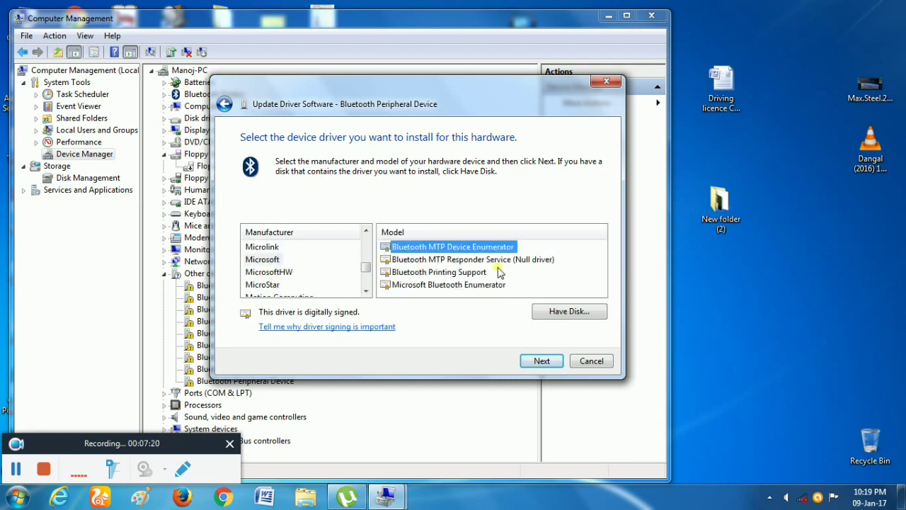
pyautogui.click(542, 361)
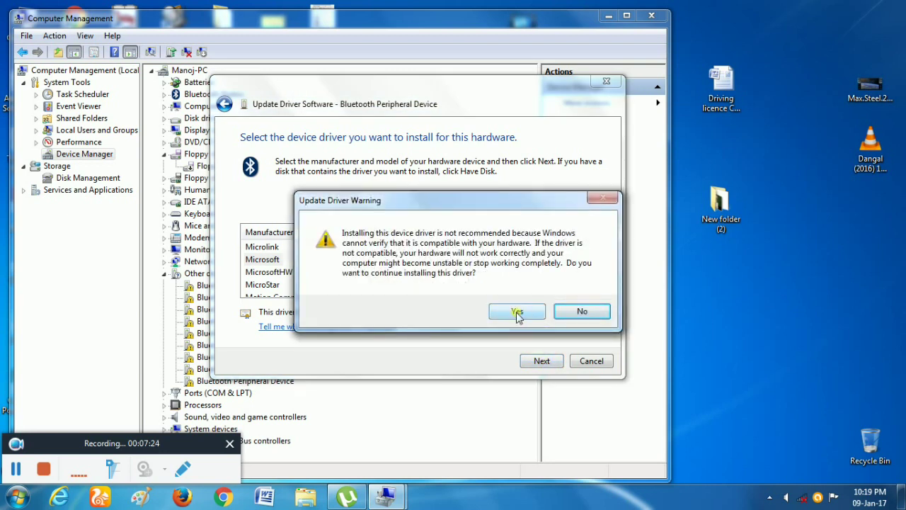
pyautogui.click(517, 312)
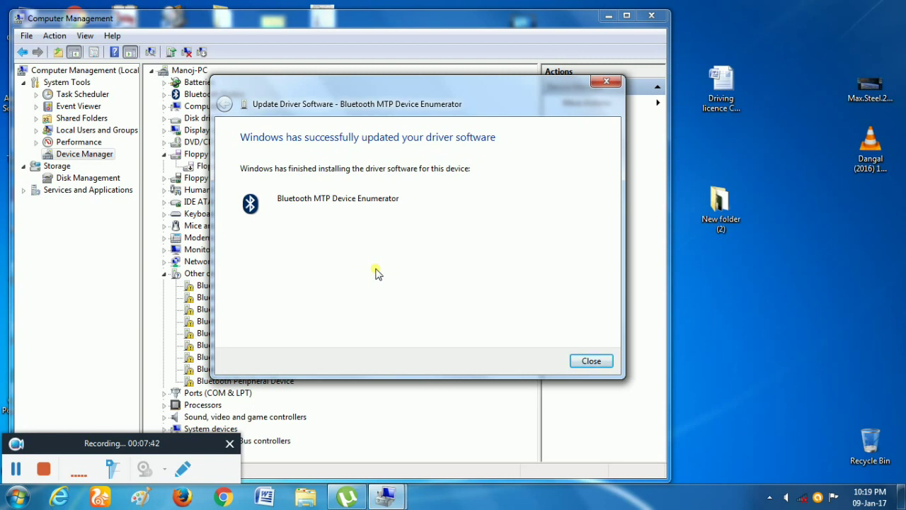
pyautogui.click(588, 361)
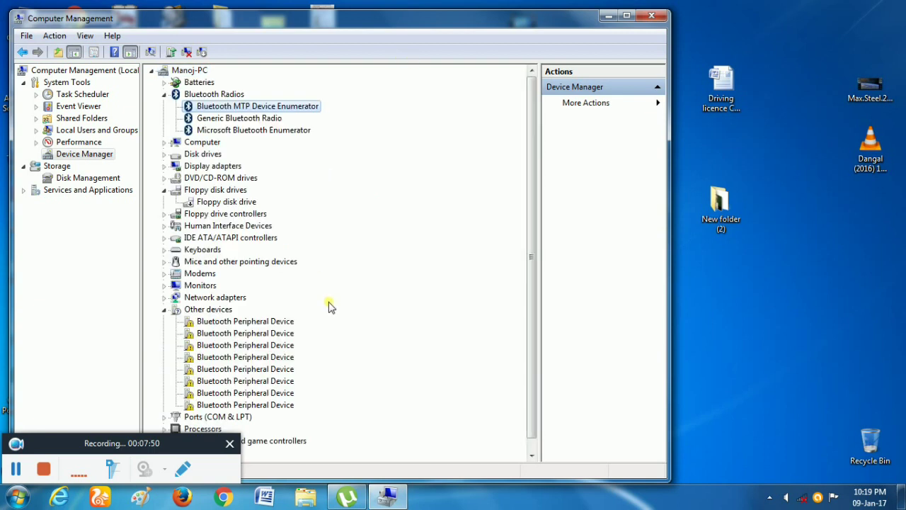
# - Start updating the first remaining Bluetooth Peripheral Device's driver, picking from the computer's driver list with Bluetooth Radios as the device type
pyautogui.scroll(-1, 330, 305)
pyautogui.click(236, 311)
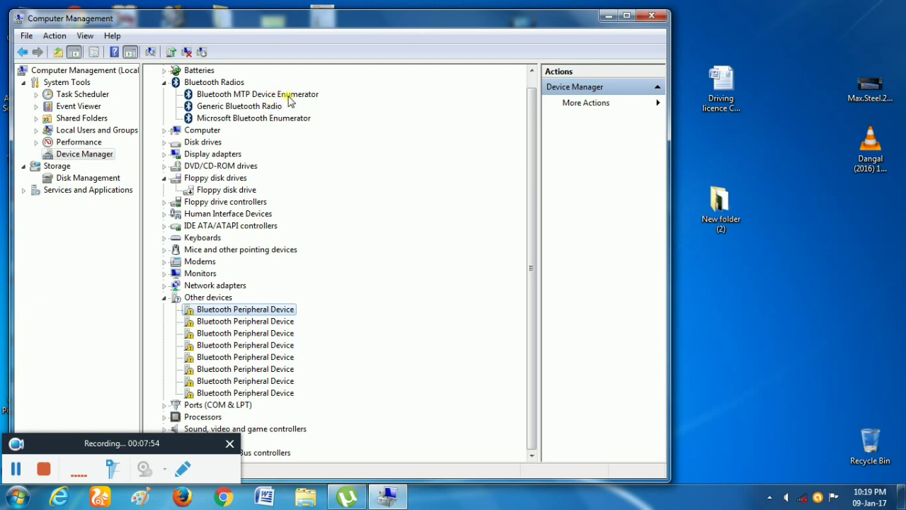
pyautogui.scroll(1, 281, 325)
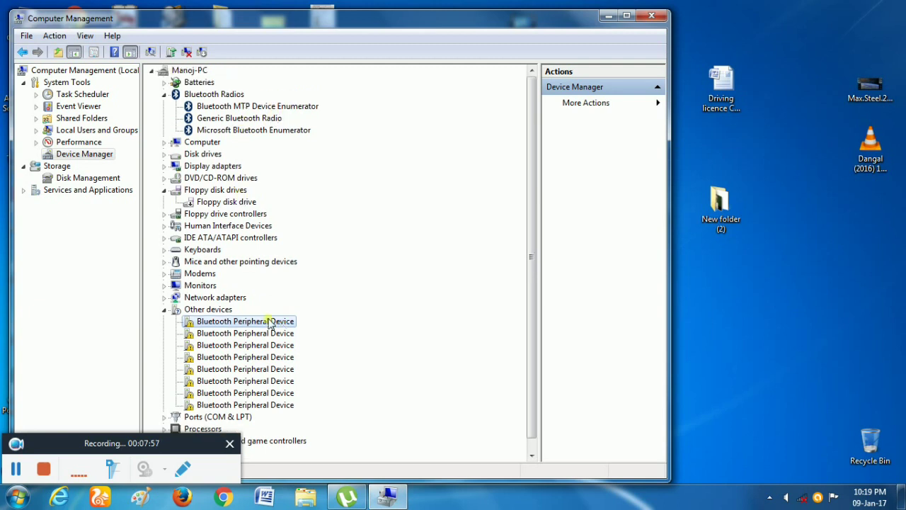
pyautogui.rightClick(272, 325)
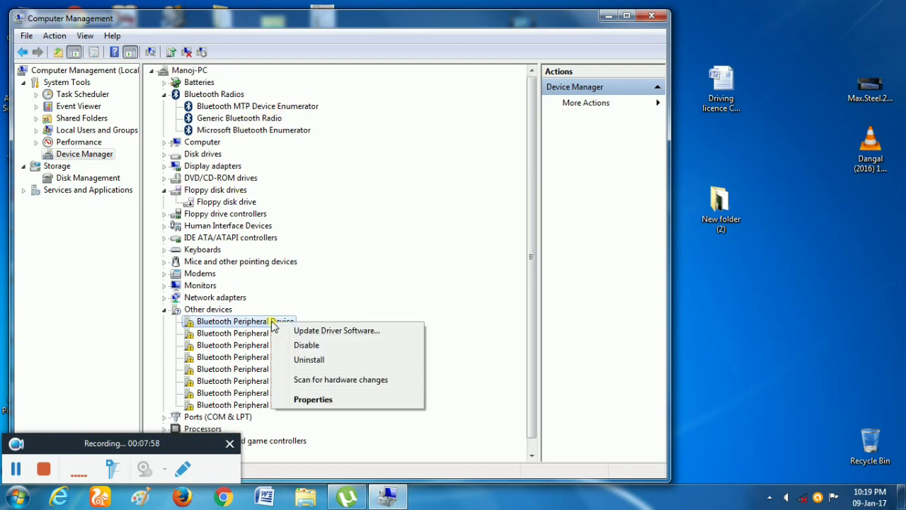
pyautogui.click(340, 331)
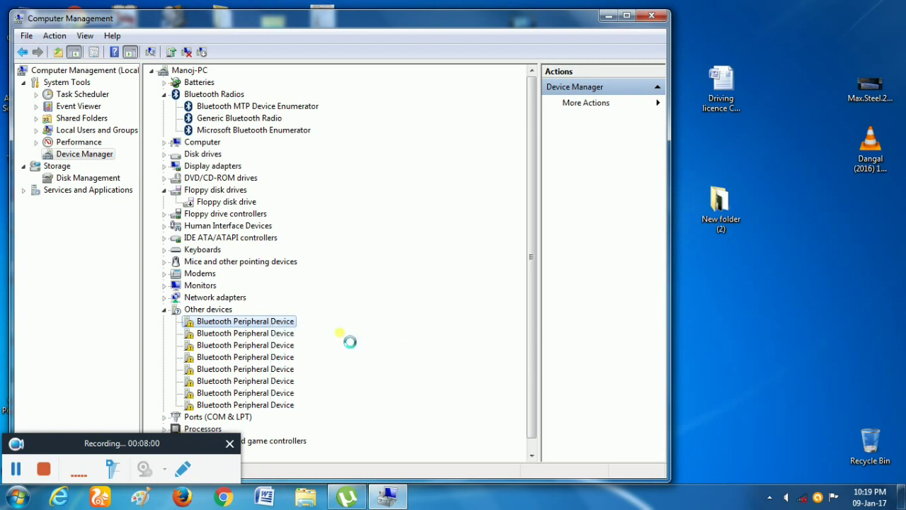
pyautogui.click(315, 284)
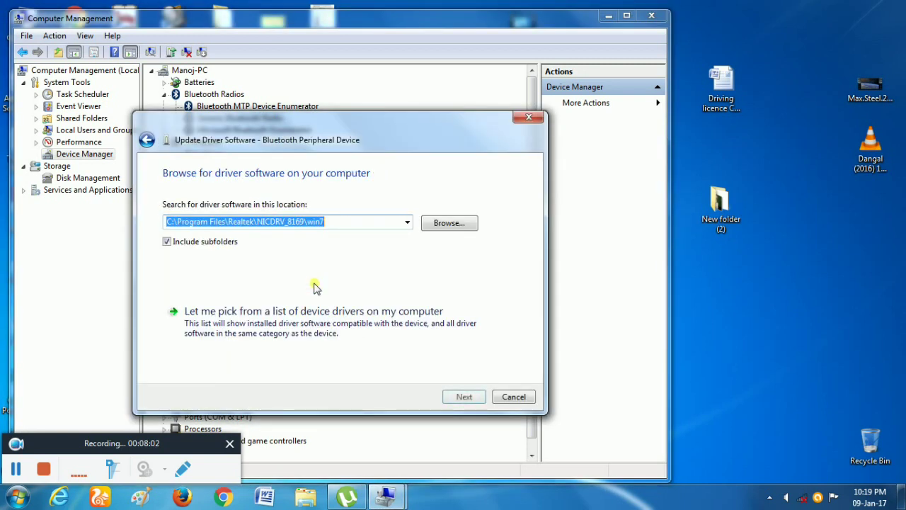
pyautogui.click(261, 324)
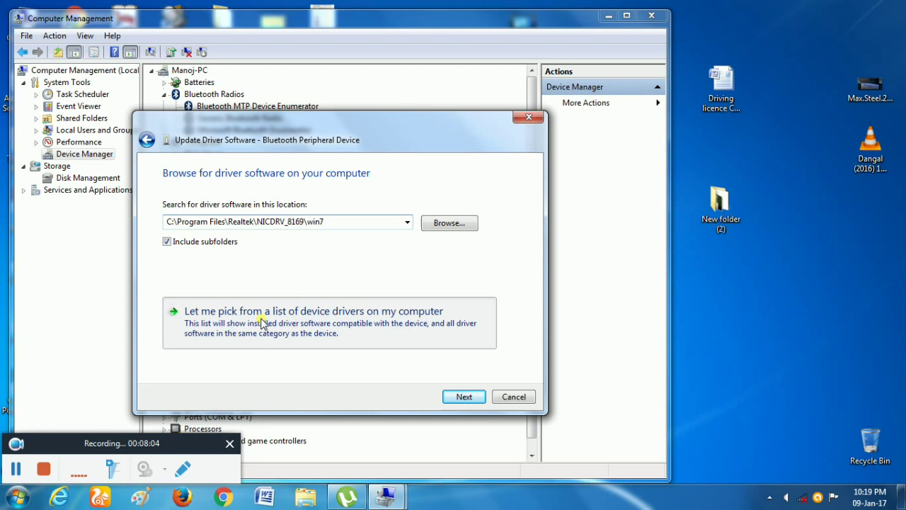
pyautogui.click(311, 324)
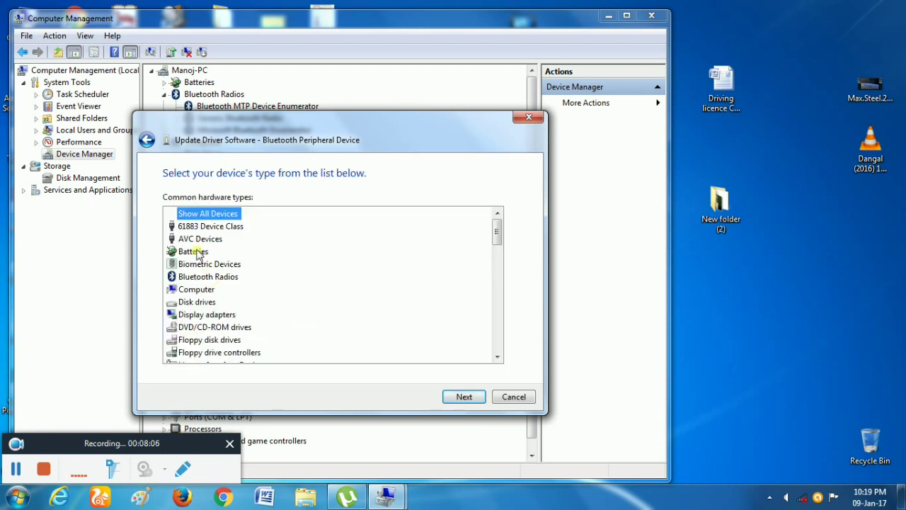
pyautogui.click(204, 278)
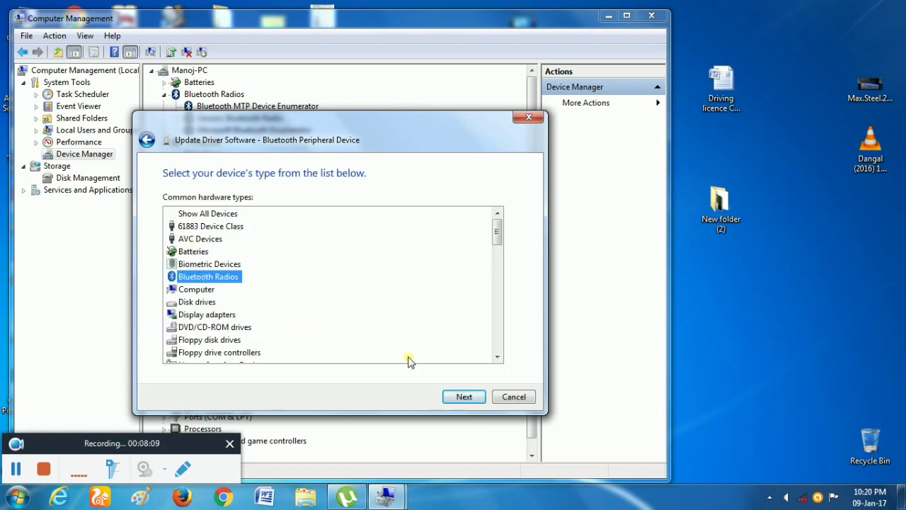
pyautogui.click(464, 396)
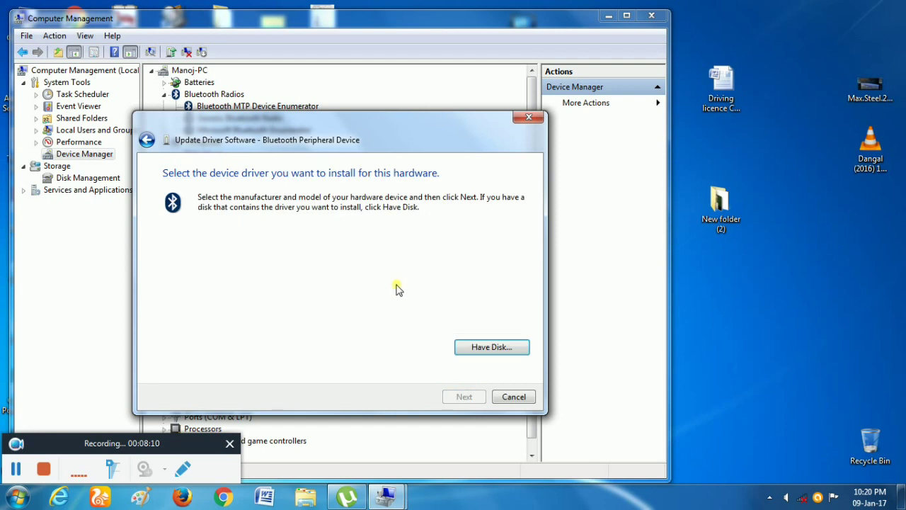
pyautogui.click(178, 283)
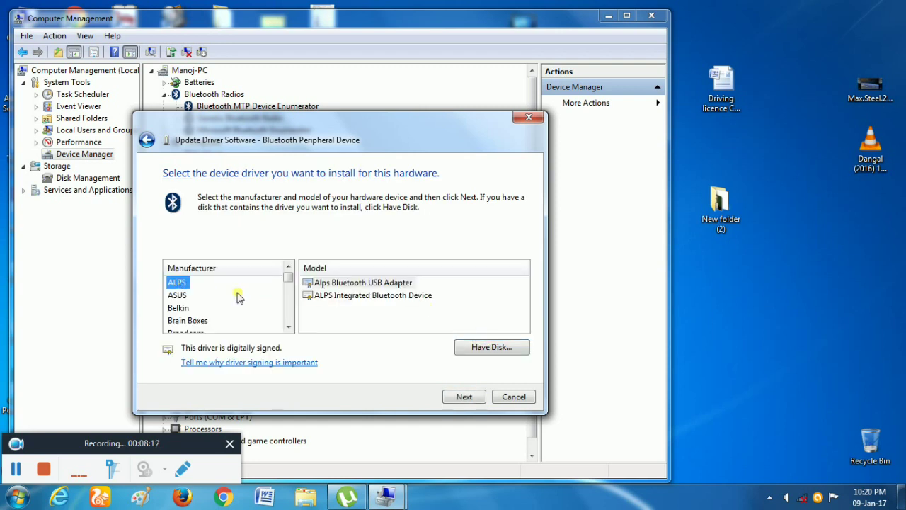
pyautogui.click(422, 289)
pyautogui.click(349, 296)
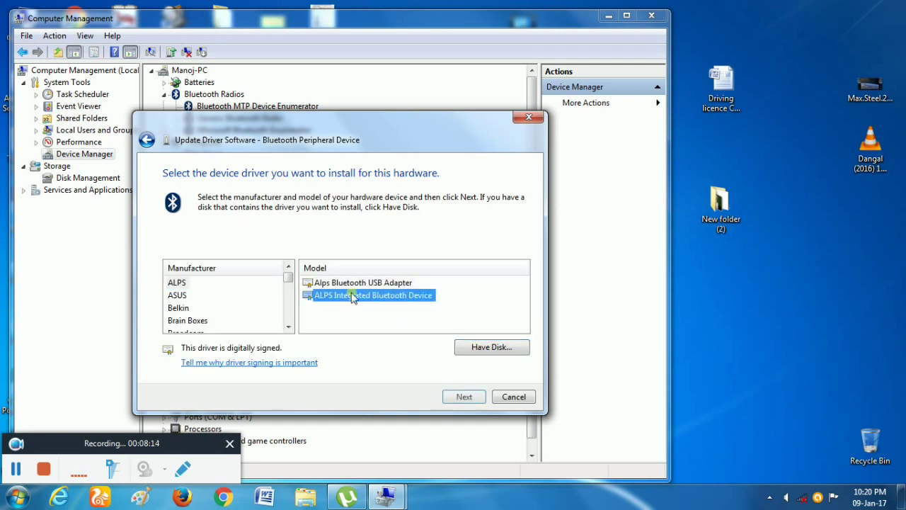
pyautogui.click(360, 283)
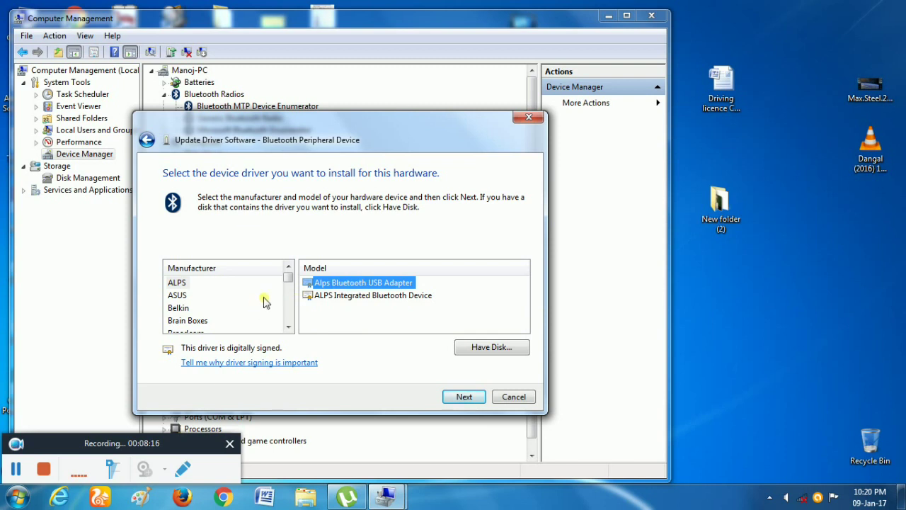
pyautogui.click(226, 295)
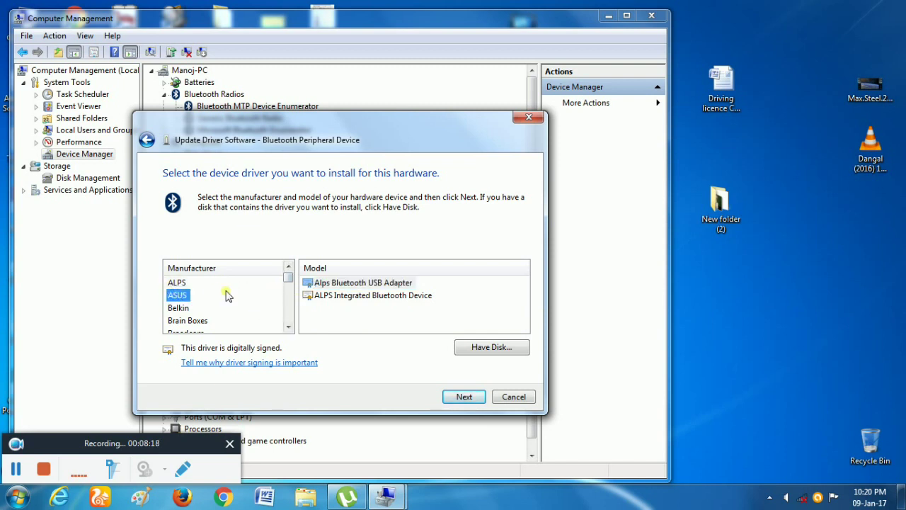
# - Install Microsoft's Bluetooth MTP Responder Service (Null driver) for the device, accepting the compatibility warning, and move the wizard off the device list
pyautogui.moveTo(288, 278); pyautogui.dragTo(288, 304)
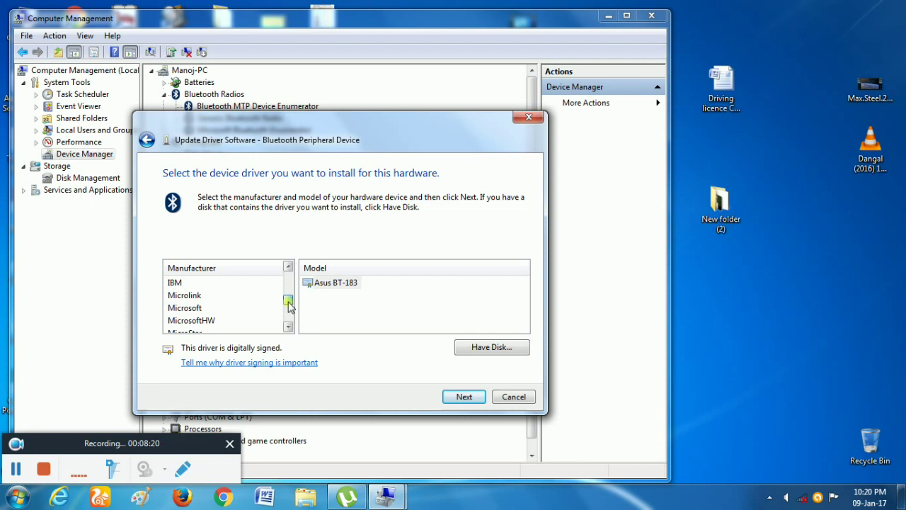
pyautogui.click(199, 307)
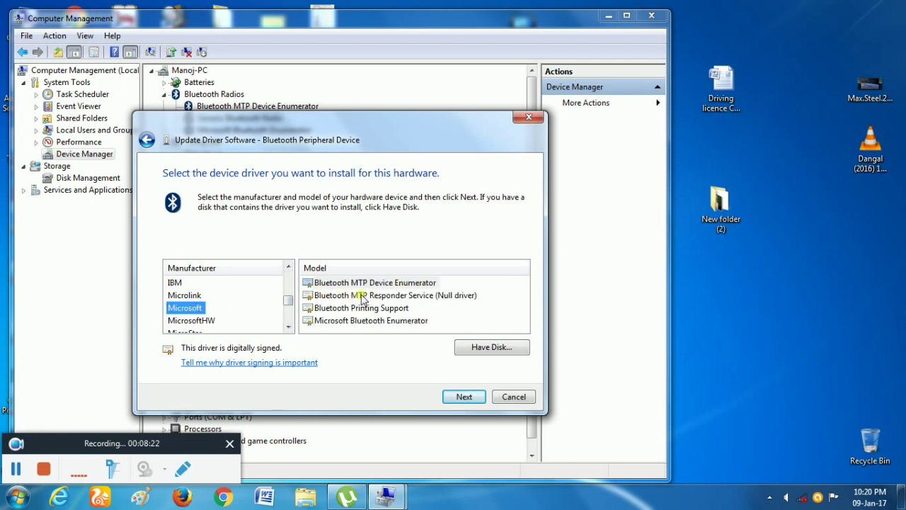
pyautogui.click(362, 296)
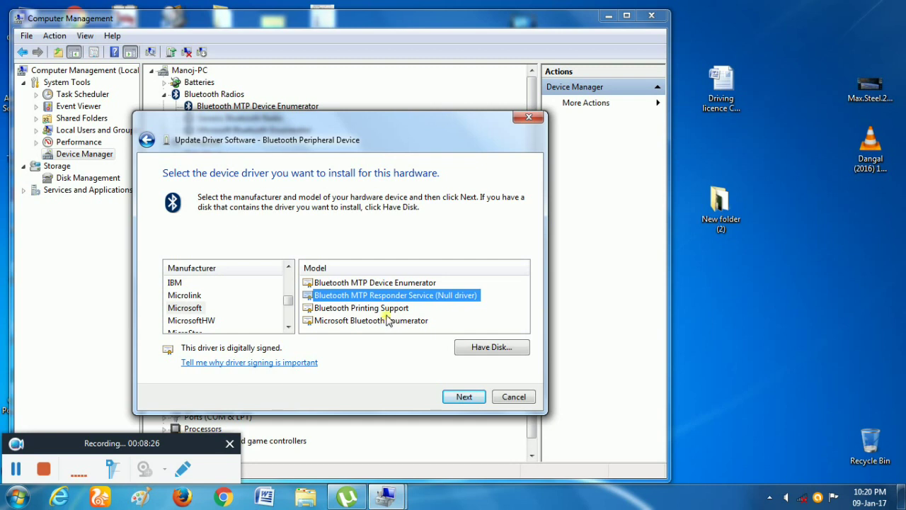
pyautogui.click(464, 398)
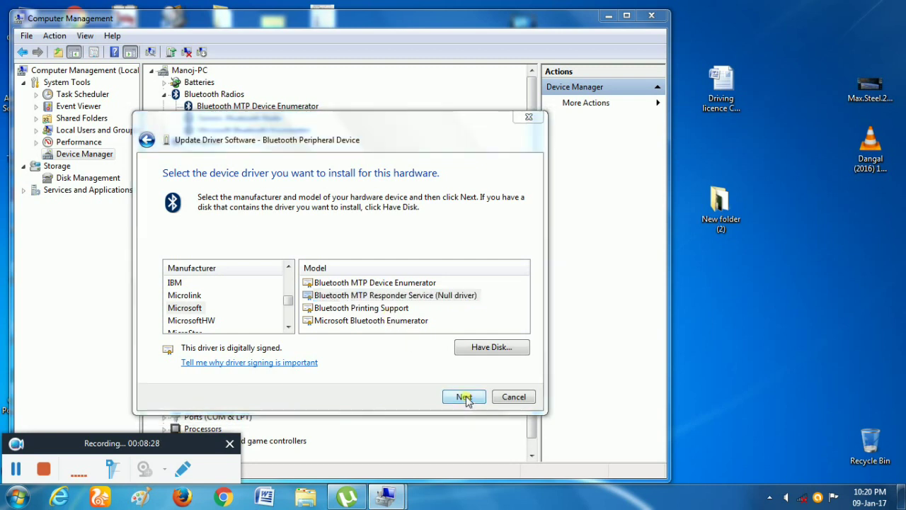
pyautogui.click(516, 312)
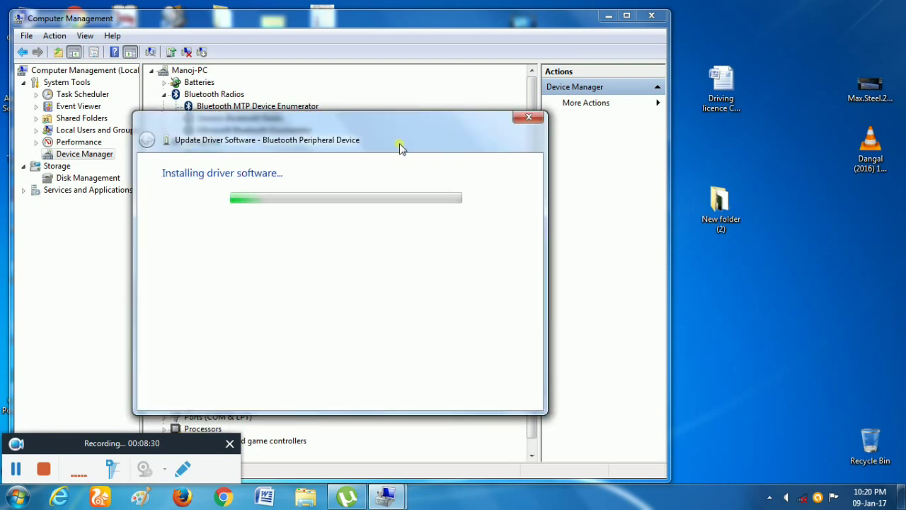
pyautogui.moveTo(382, 142); pyautogui.dragTo(581, 133)
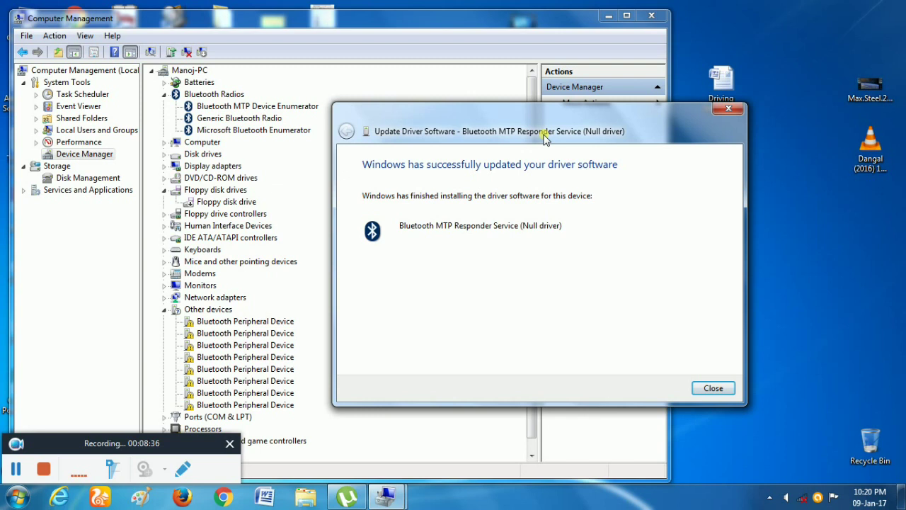
# - Close the finished wizard and start updating the first remaining Bluetooth Peripheral Device from the computer's driver list, with Bluetooth Radios as the device type
pyautogui.click(713, 388)
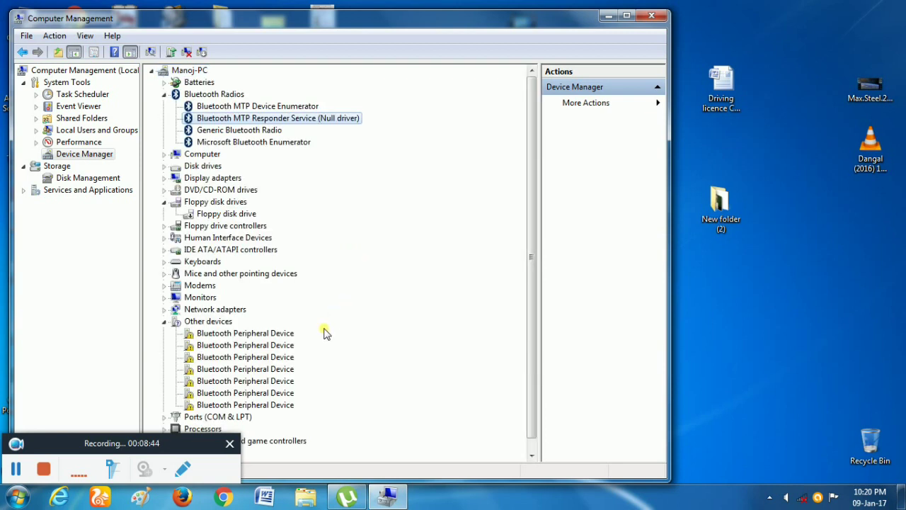
pyautogui.scroll(-1, 315, 338)
pyautogui.rightClick(227, 323)
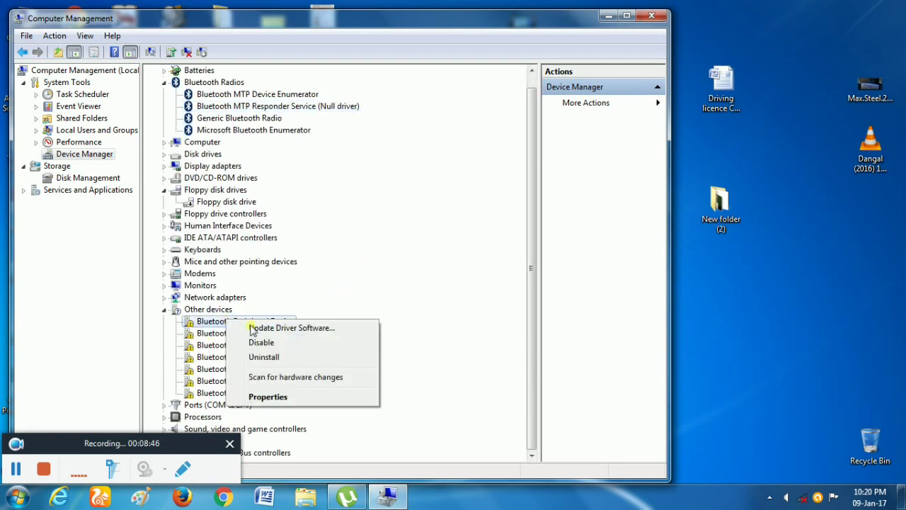
pyautogui.click(256, 327)
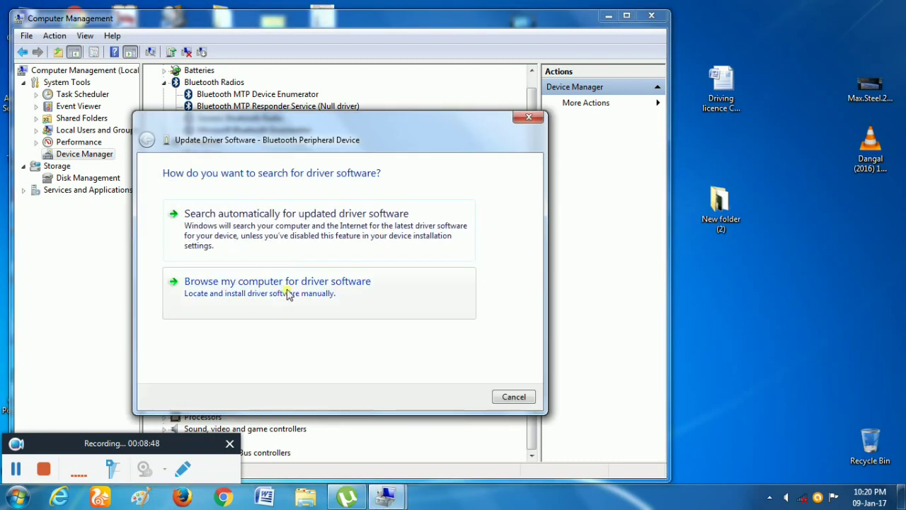
pyautogui.click(289, 292)
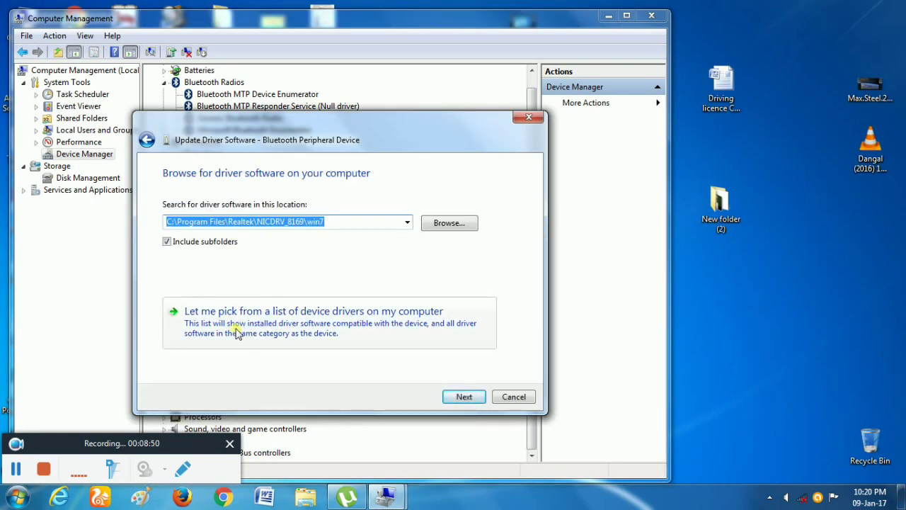
pyautogui.click(276, 315)
pyautogui.moveTo(306, 131); pyautogui.dragTo(525, 143)
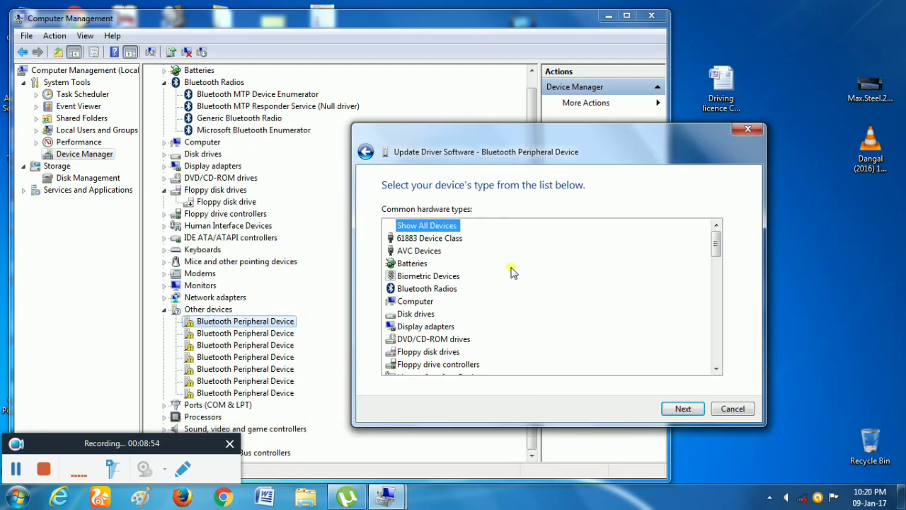
pyautogui.click(431, 289)
pyautogui.click(683, 408)
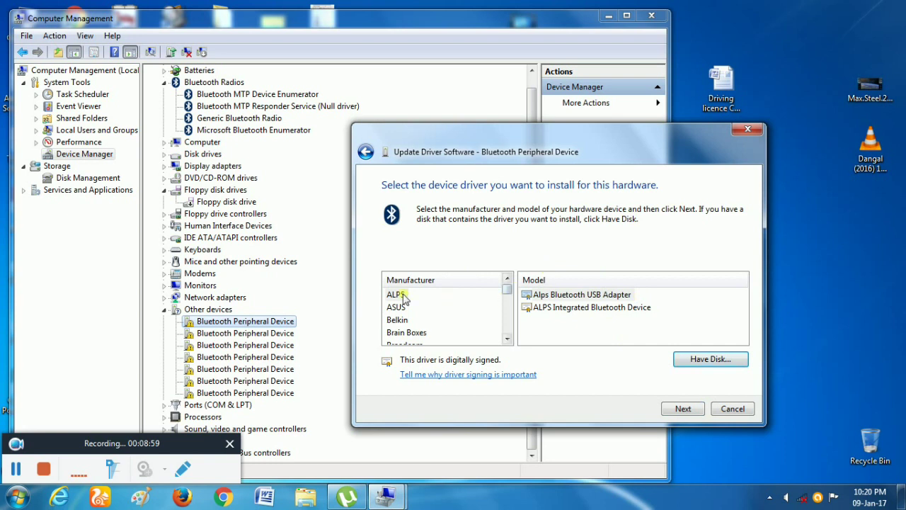
# - Install Microsoft's Bluetooth Printing Support driver for the device, accepting the compatibility warning, and dismiss the wizard and the driver installation notice
pyautogui.moveTo(507, 291); pyautogui.dragTo(507, 310)
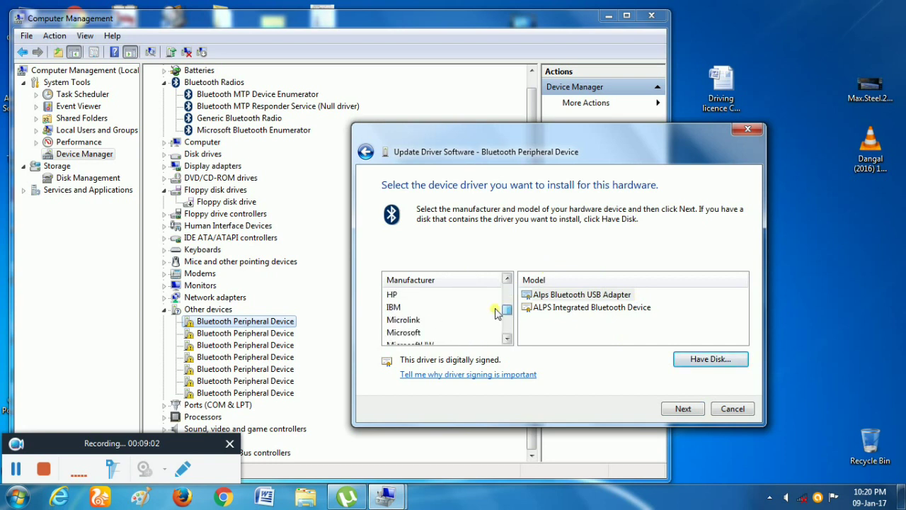
pyautogui.click(407, 332)
pyautogui.click(584, 322)
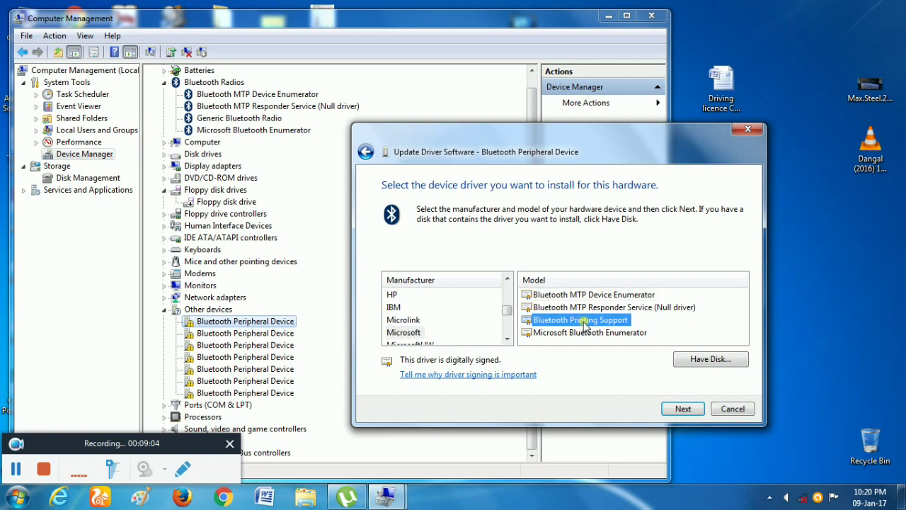
pyautogui.click(684, 408)
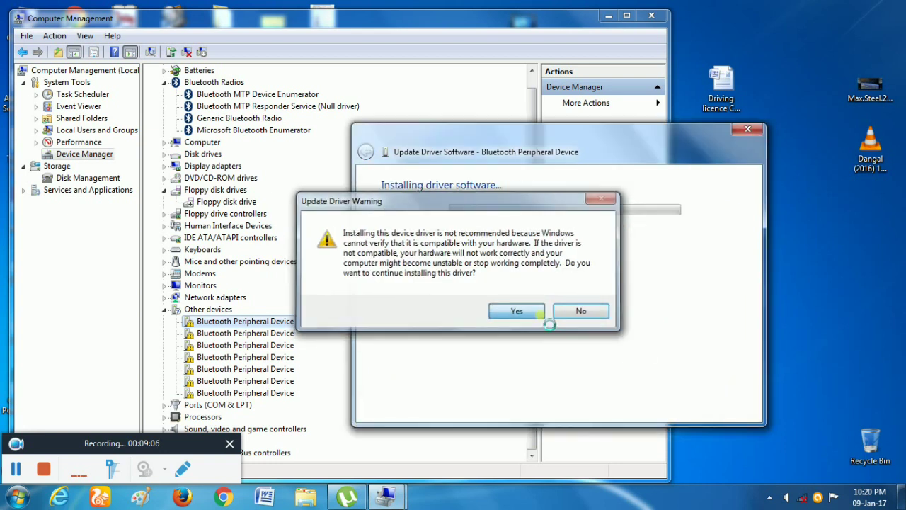
pyautogui.click(541, 314)
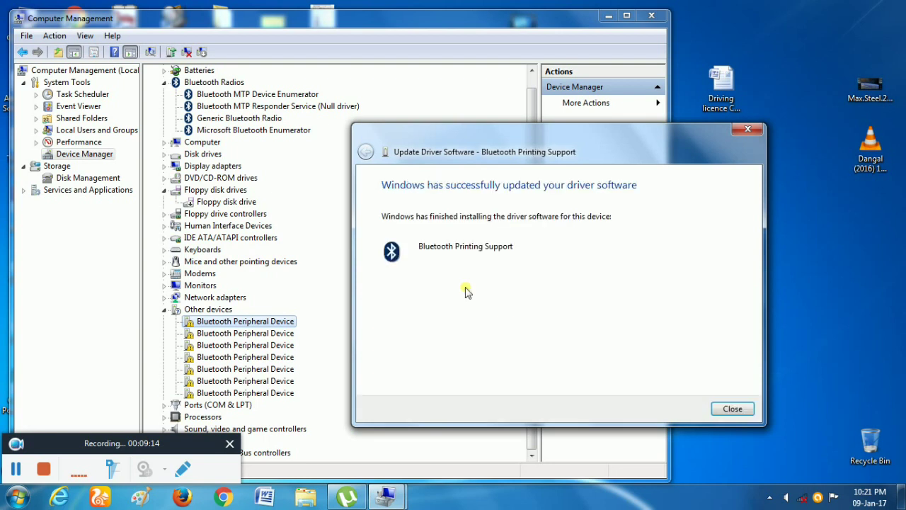
pyautogui.click(735, 409)
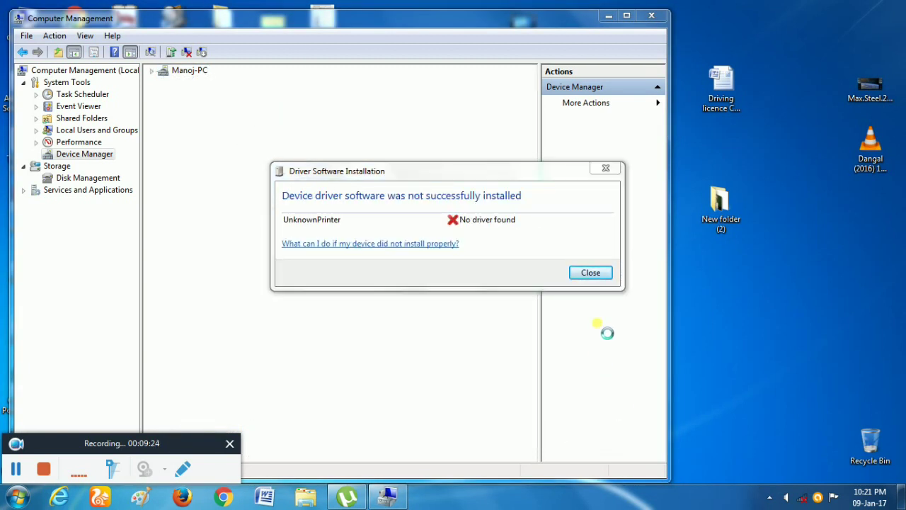
pyautogui.click(590, 274)
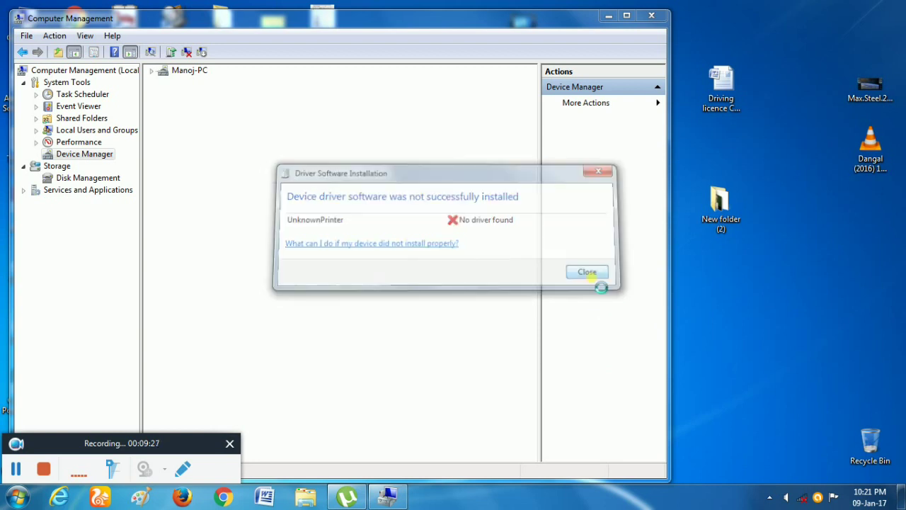
# - Start updating the first remaining Bluetooth Peripheral Device's driver, picking from the computer's driver list with Bluetooth Radios as the device type
pyautogui.scroll(-1, 354, 333)
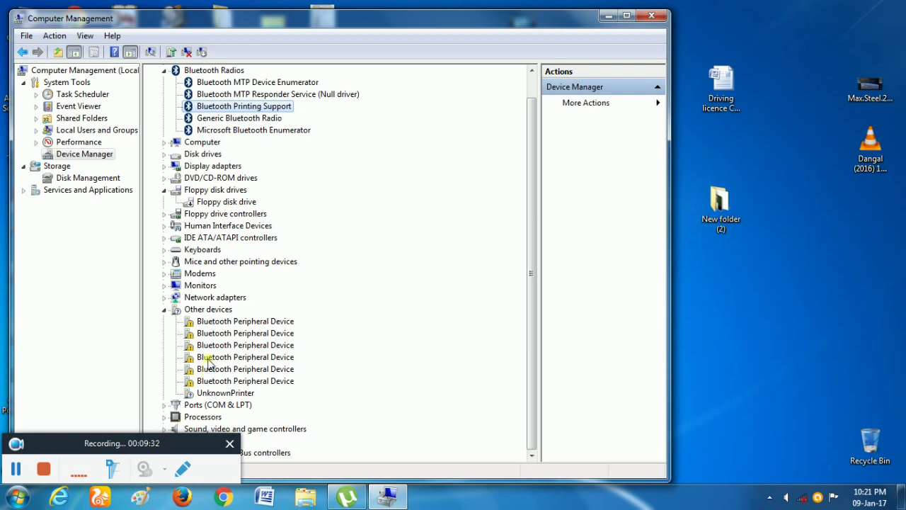
pyautogui.click(216, 322)
pyautogui.rightClick(221, 323)
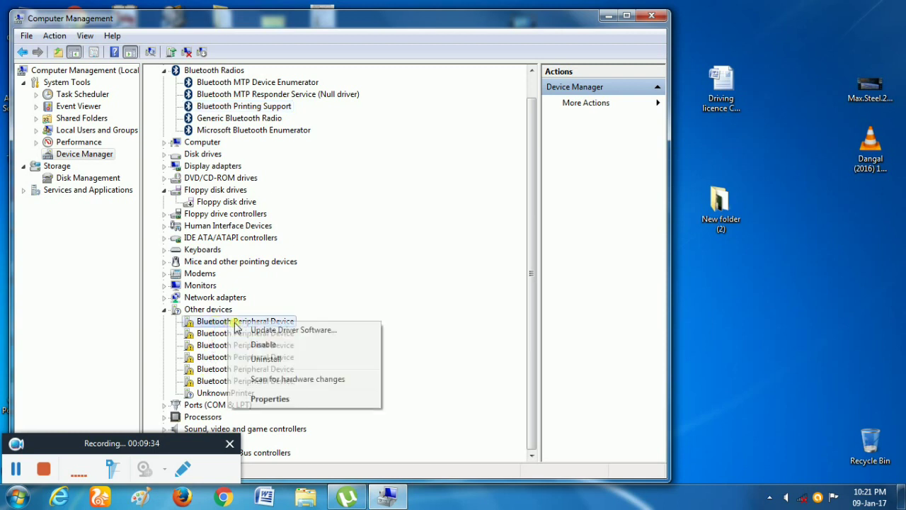
pyautogui.click(255, 329)
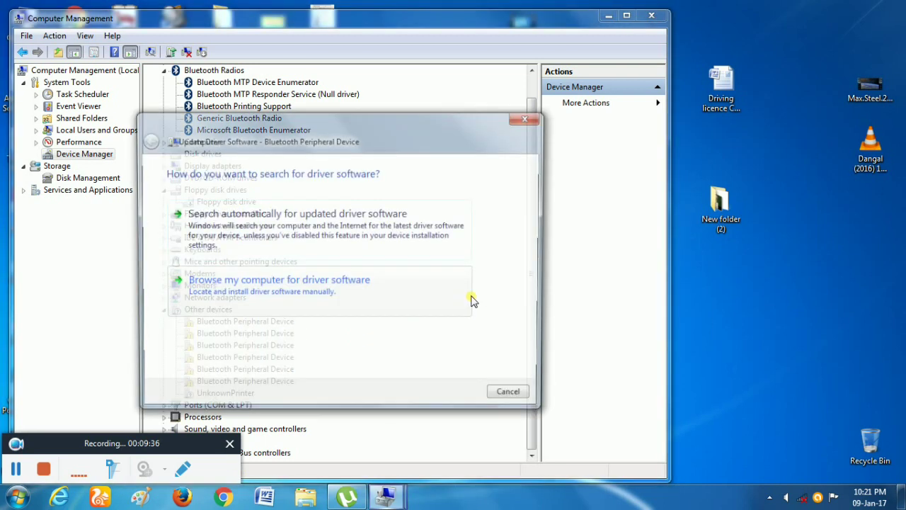
pyautogui.click(308, 303)
pyautogui.moveTo(397, 127); pyautogui.dragTo(543, 104)
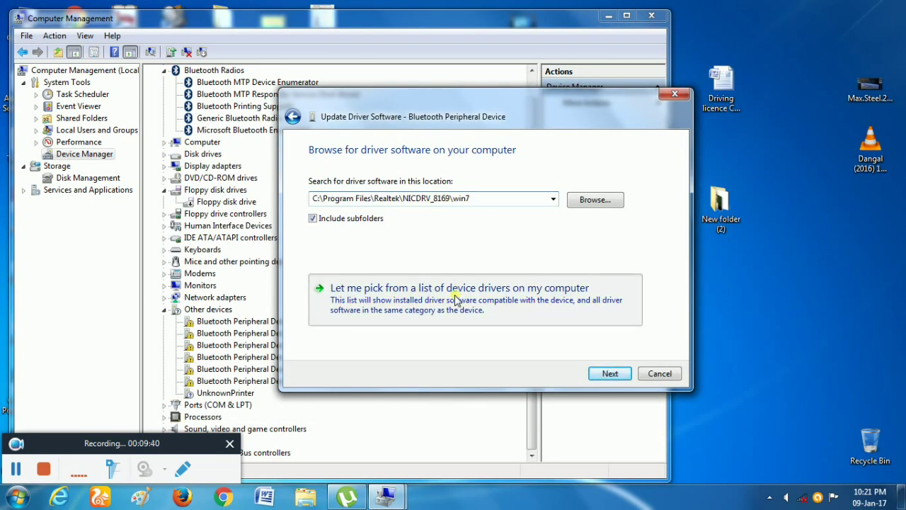
pyautogui.click(451, 322)
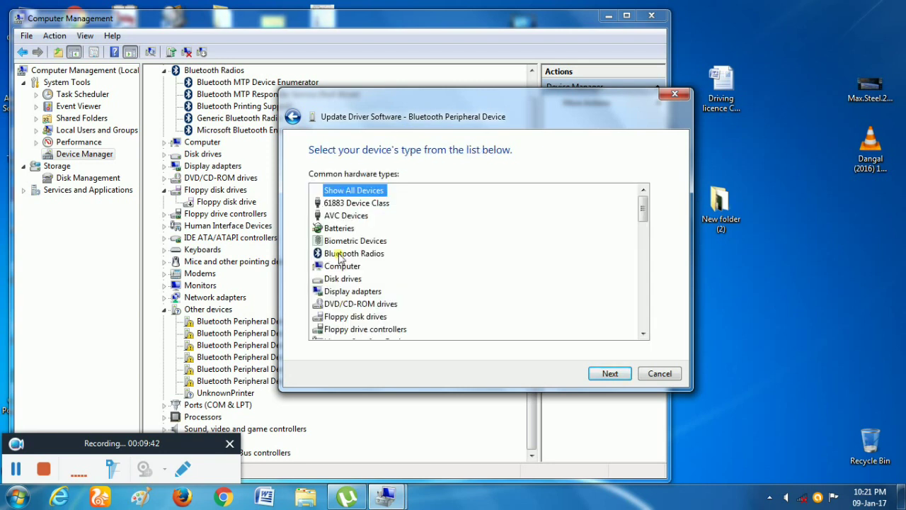
pyautogui.click(340, 253)
pyautogui.click(623, 373)
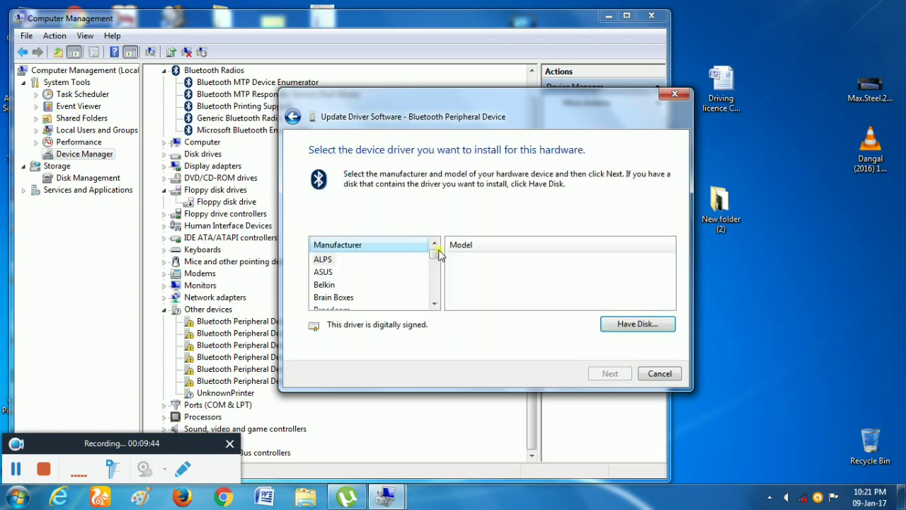
# - Try to install the Microsoft Bluetooth Enumerator driver from manufacturer Microsoft for the device, accepting the compatibility warning, and close the update wizard
pyautogui.moveTo(439, 258); pyautogui.dragTo(435, 282)
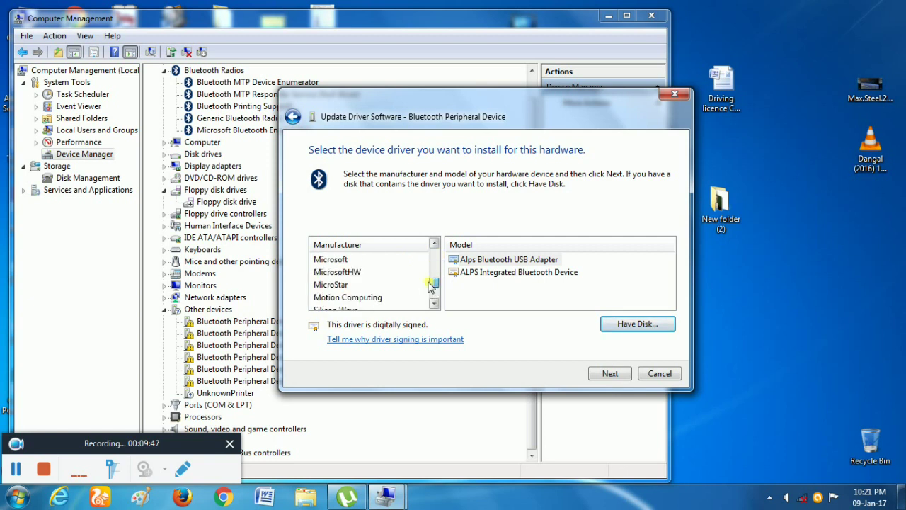
pyautogui.click(343, 261)
pyautogui.click(505, 299)
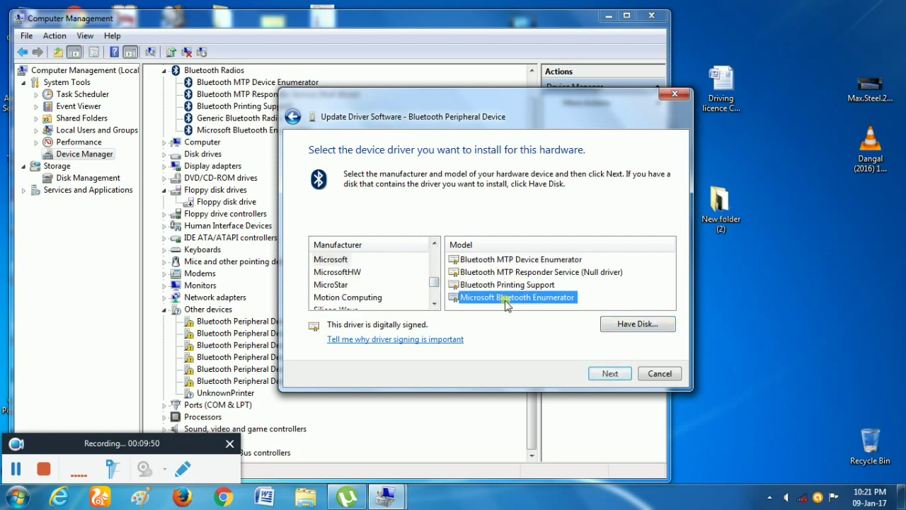
pyautogui.click(609, 373)
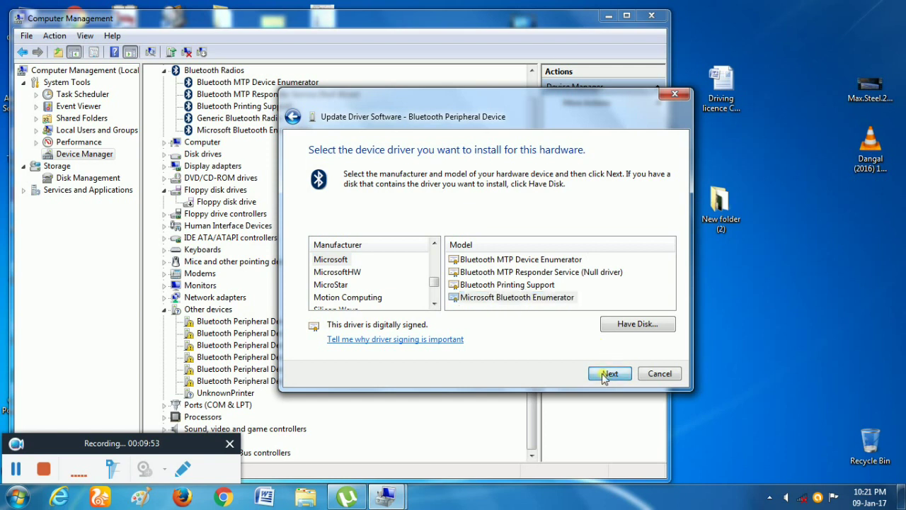
pyautogui.click(519, 312)
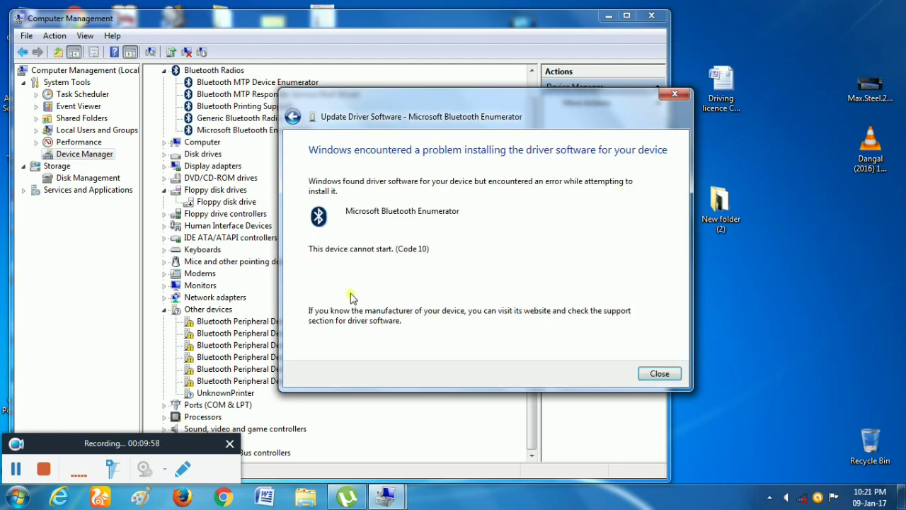
pyautogui.click(658, 374)
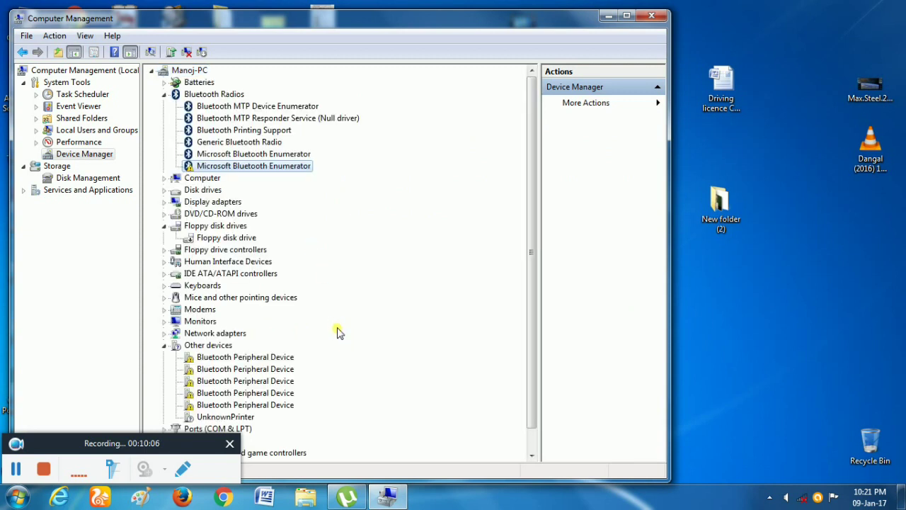
# - Start updating the next Bluetooth Peripheral Device from the computer's driver list with device type Bluetooth Radios, and move the wizard off the device list
pyautogui.scroll(-1, 276, 382)
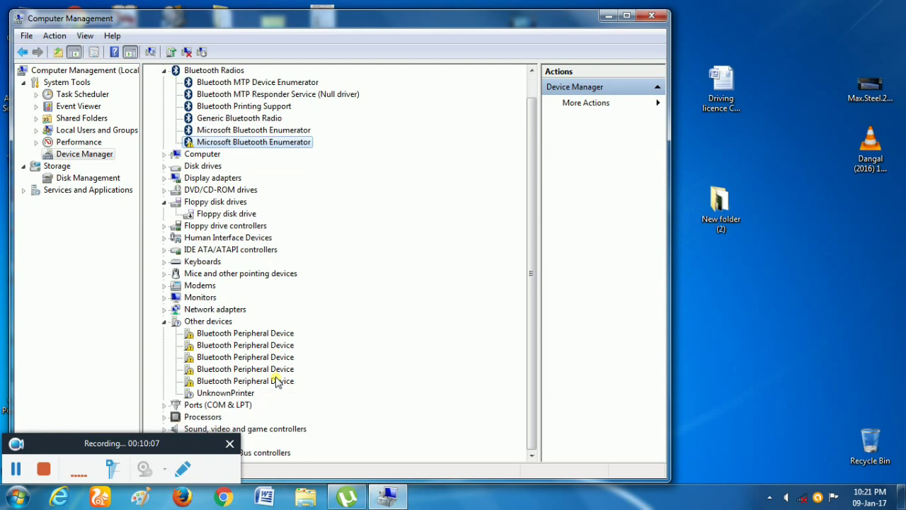
pyautogui.rightClick(236, 334)
pyautogui.click(279, 345)
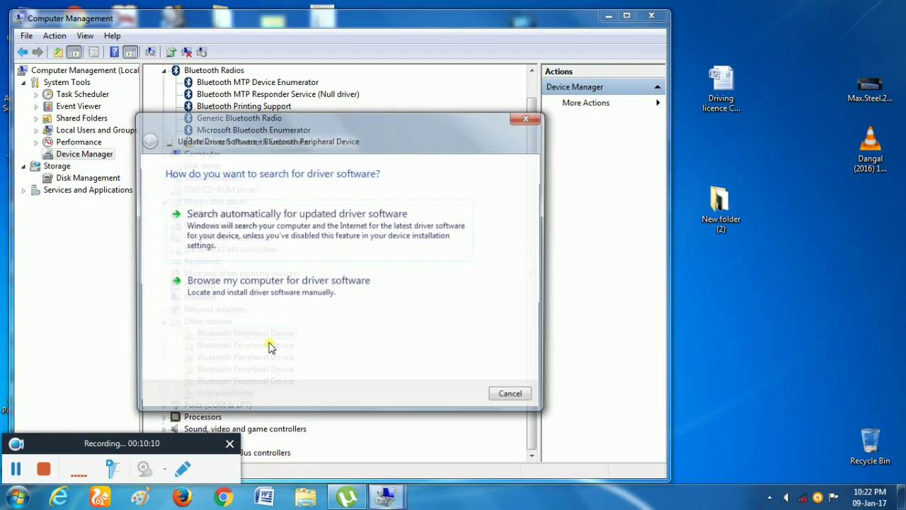
pyautogui.click(338, 293)
pyautogui.click(269, 332)
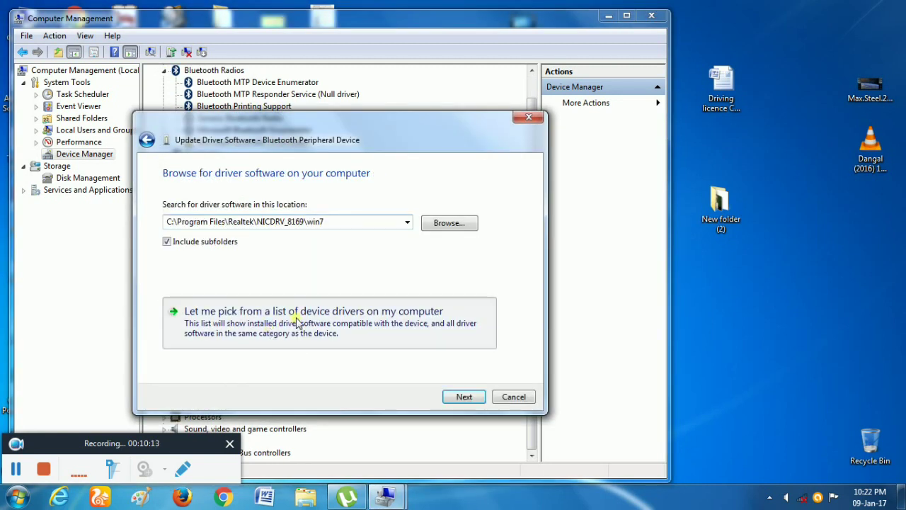
pyautogui.click(380, 312)
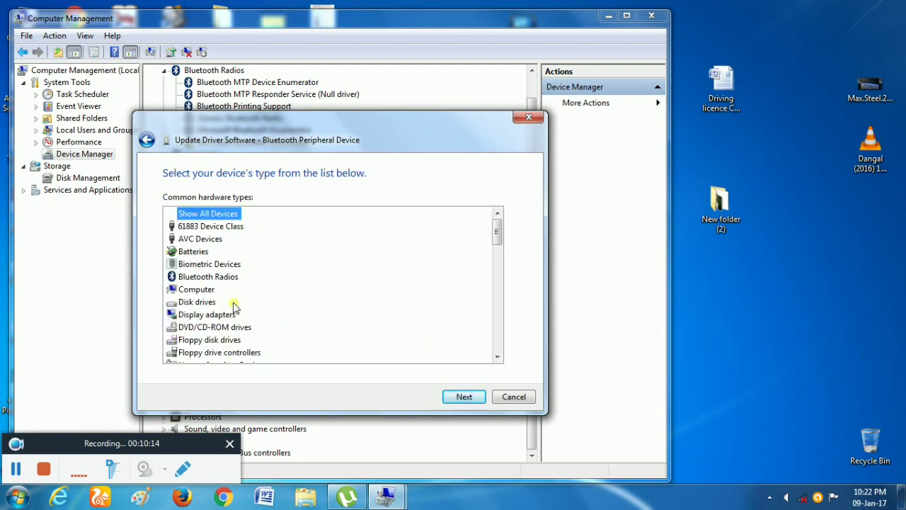
pyautogui.click(216, 277)
pyautogui.click(456, 399)
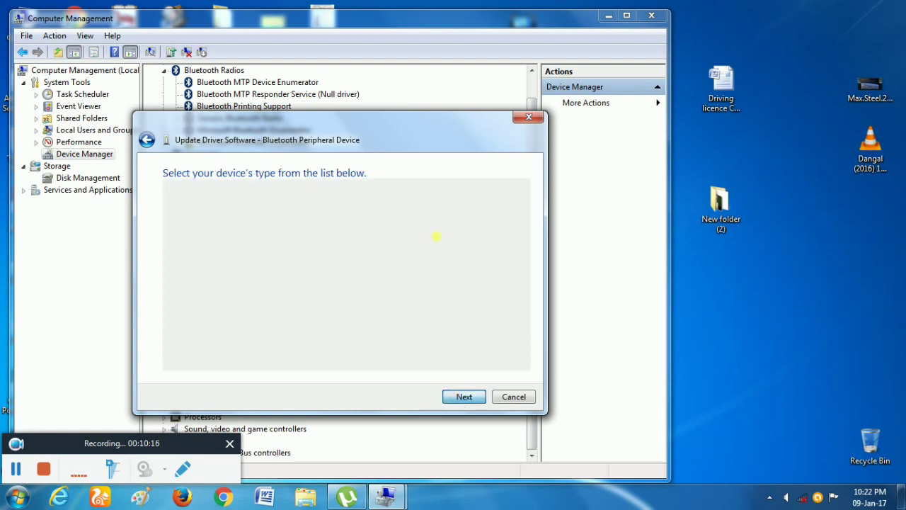
pyautogui.moveTo(382, 147); pyautogui.dragTo(626, 117)
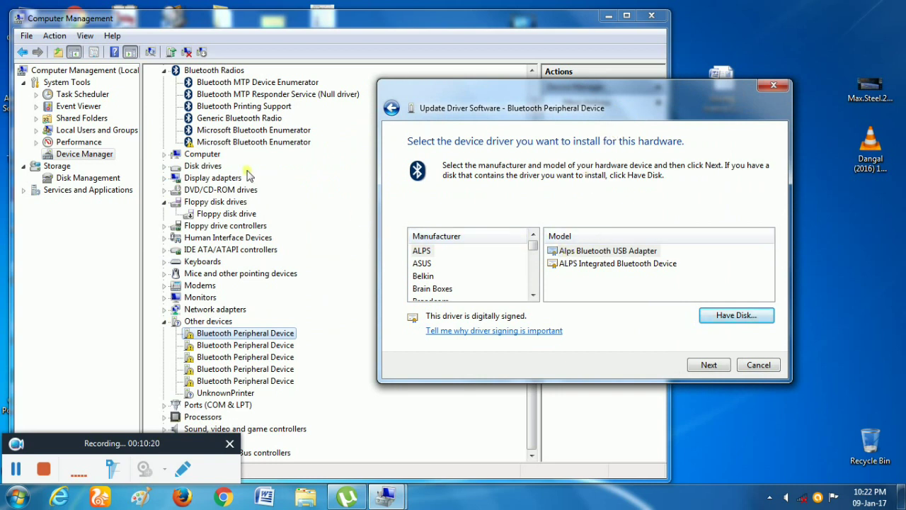
# - Choose MicrosoftHW as the driver manufacturer for the Bluetooth Peripheral Device
pyautogui.click(418, 252)
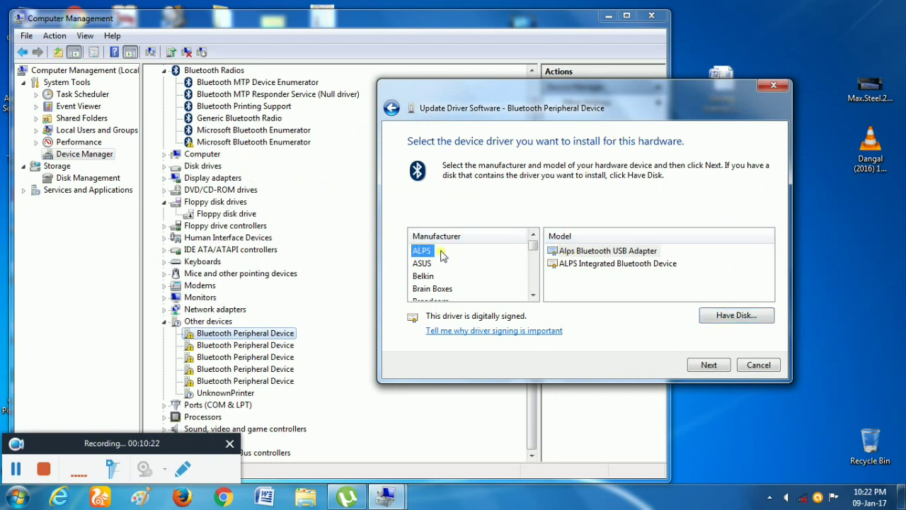
pyautogui.scroll(-6, 481, 280)
pyautogui.scroll(-1, 483, 283)
pyautogui.scroll(1, 482, 290)
pyautogui.click(460, 264)
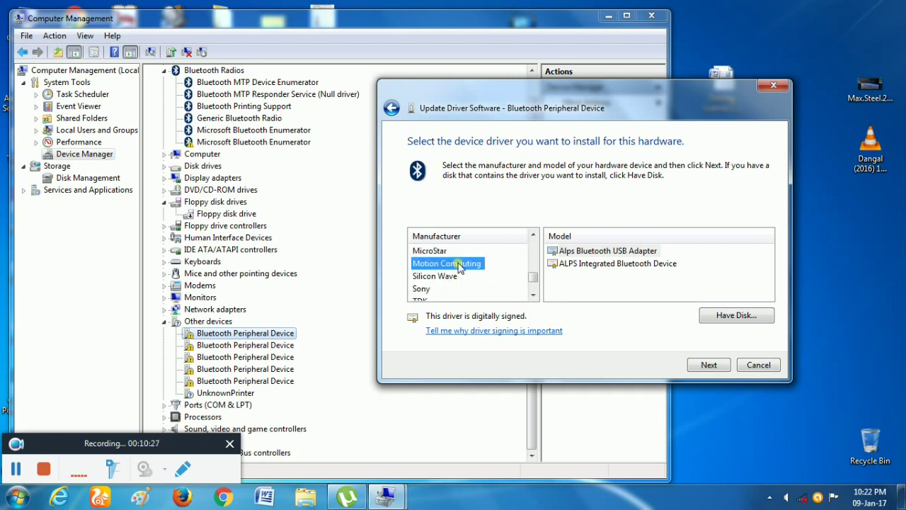
pyautogui.scroll(1, 457, 281)
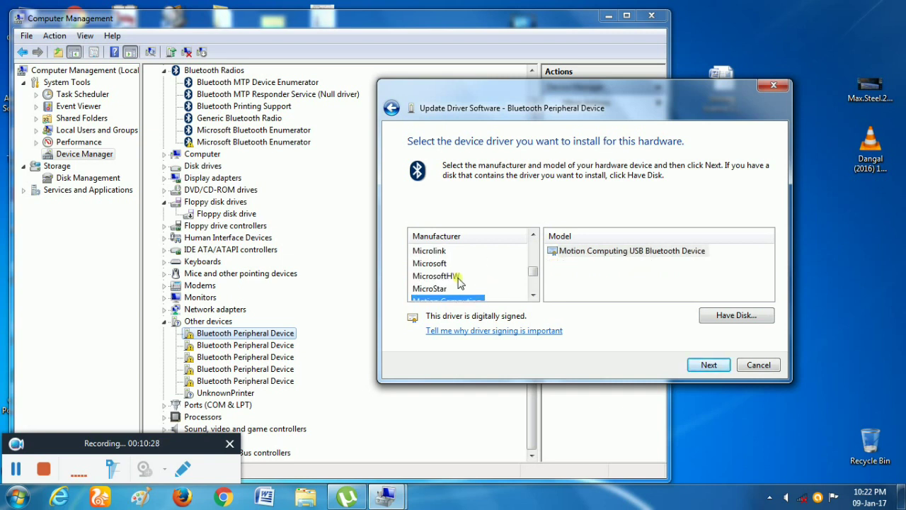
pyautogui.click(437, 288)
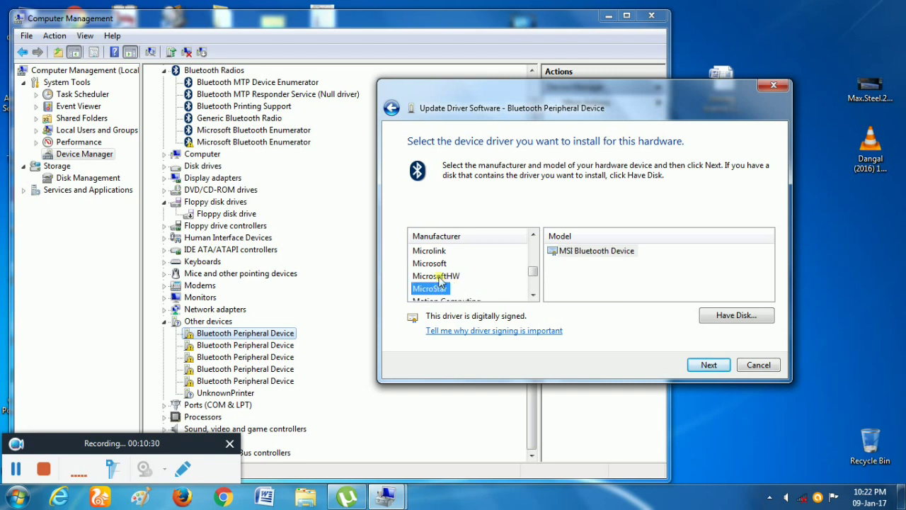
pyautogui.click(441, 277)
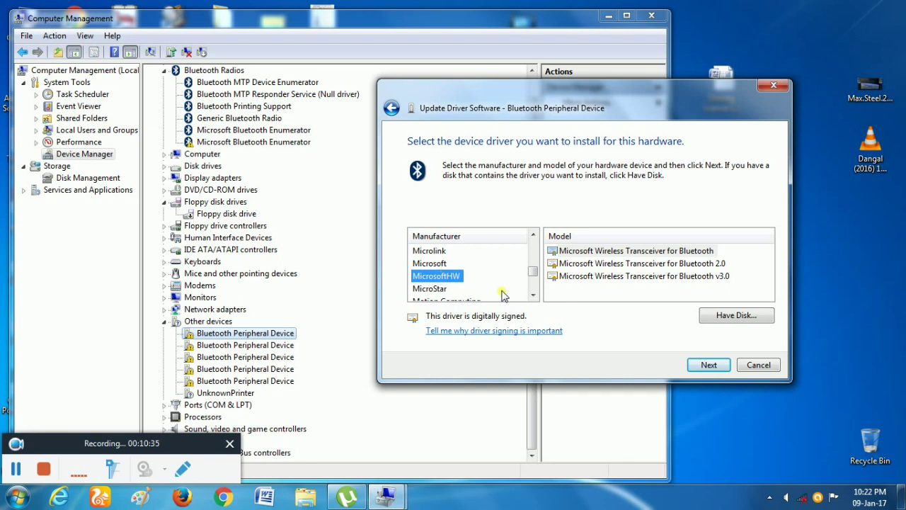
# - Try to install the Microsoft Wireless Transceiver for Bluetooth driver, accepting the compatibility warning, and close the update wizard
pyautogui.click(610, 252)
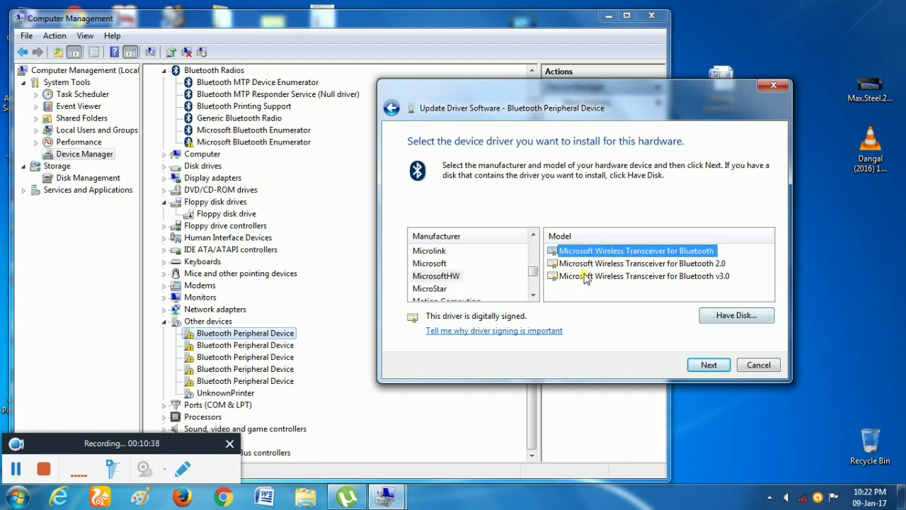
pyautogui.click(710, 366)
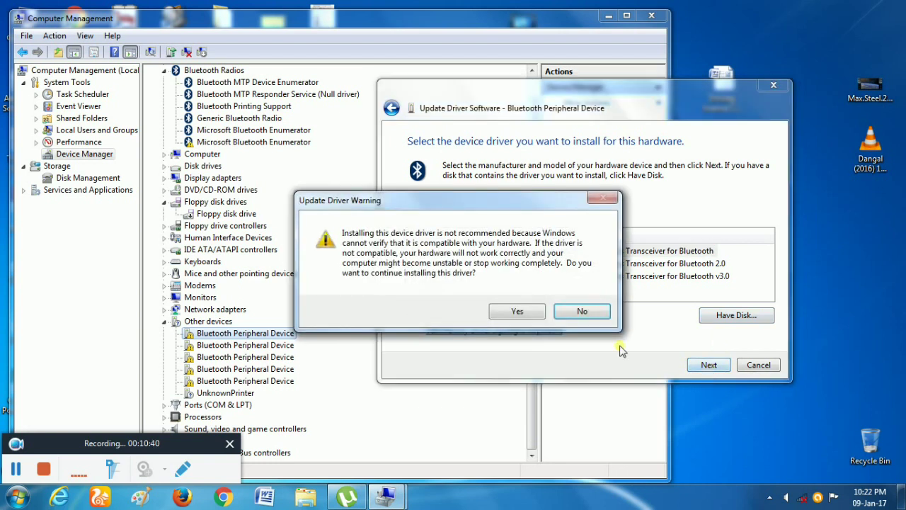
pyautogui.click(518, 311)
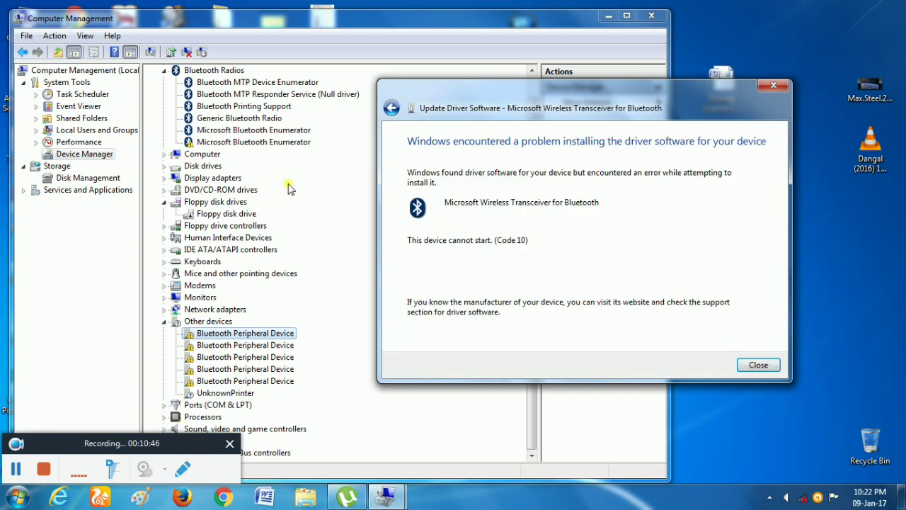
pyautogui.click(758, 365)
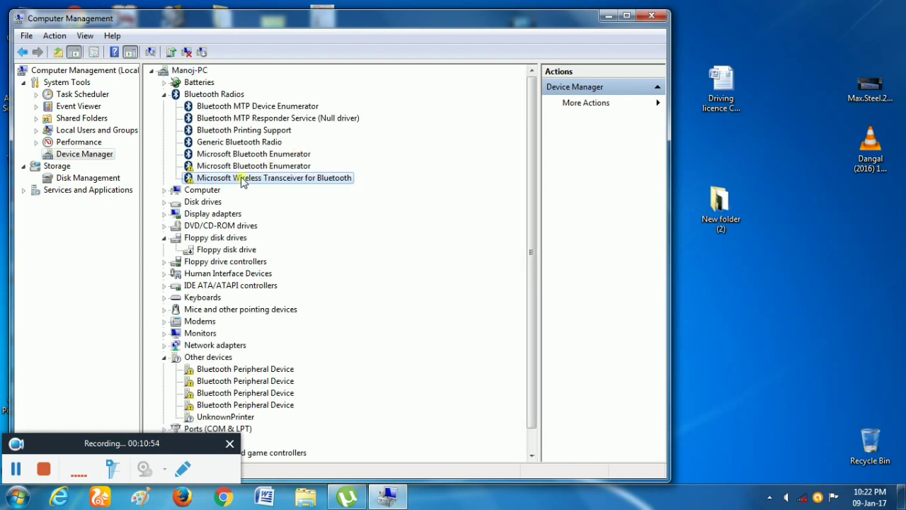
# - Try to update the flagged Microsoft Bluetooth Enumerator by browsing the computer for driver software, and close the wizard
pyautogui.rightClick(218, 168)
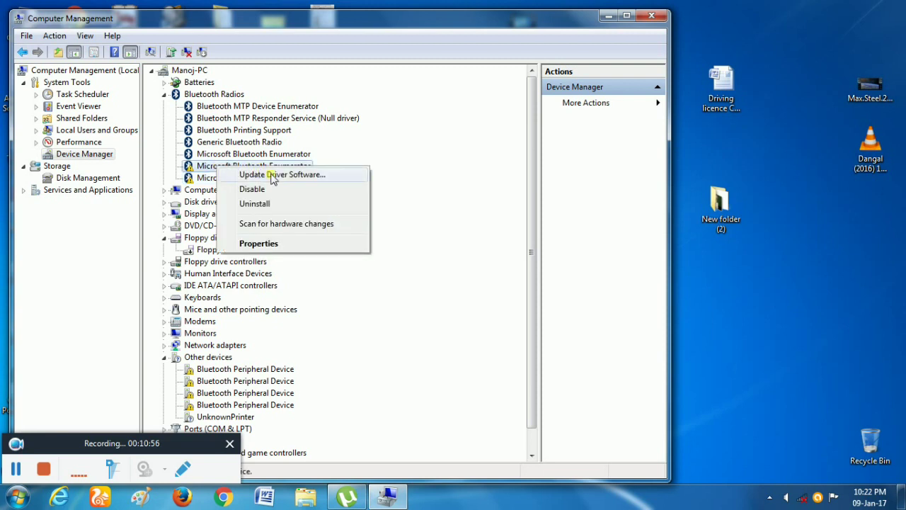
pyautogui.click(271, 176)
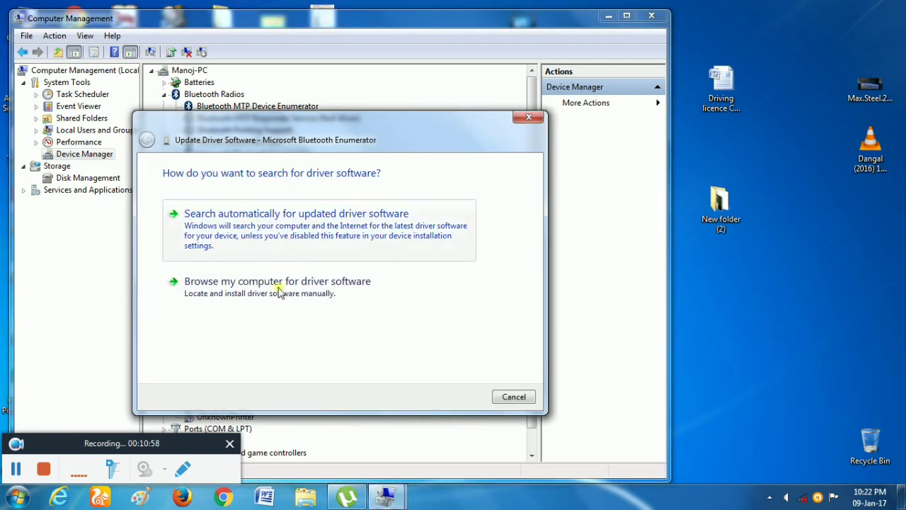
pyautogui.click(280, 290)
pyautogui.click(464, 397)
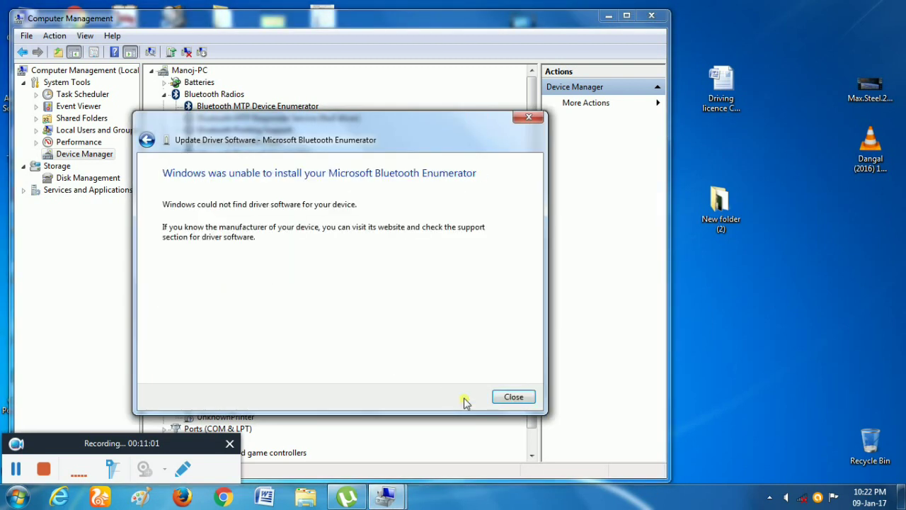
pyautogui.click(521, 398)
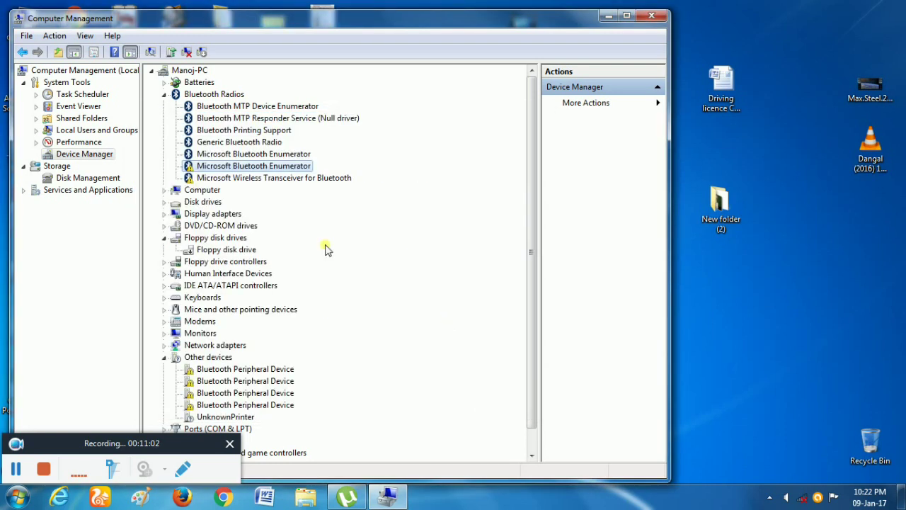
pyautogui.click(244, 179)
pyautogui.scroll(-1, 283, 234)
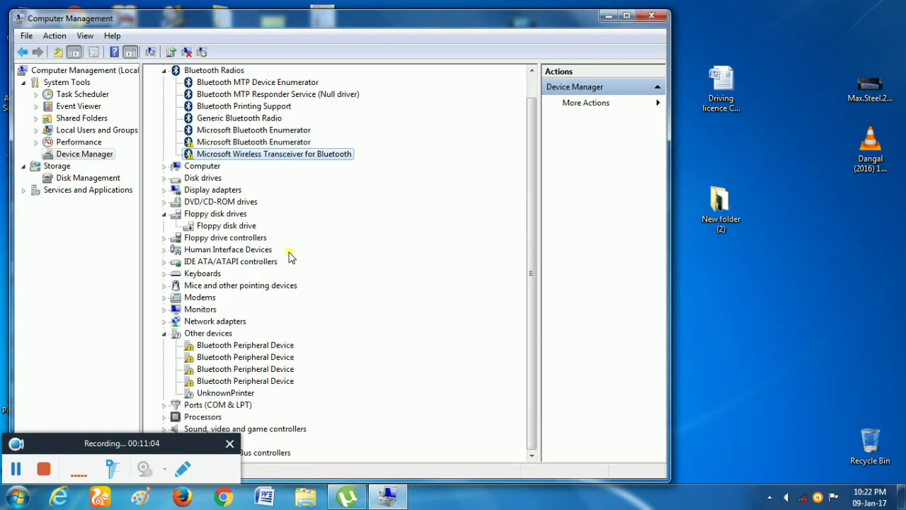
pyautogui.rightClick(235, 395)
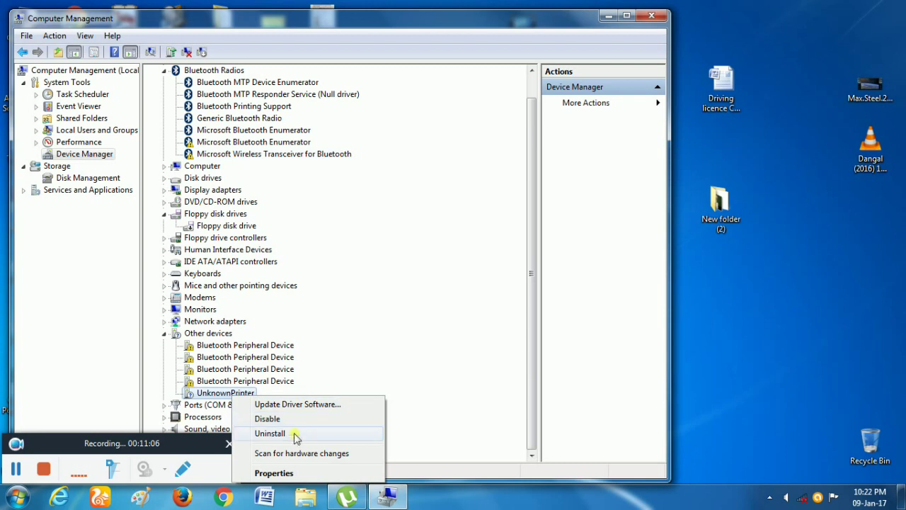
pyautogui.click(348, 366)
pyautogui.scroll(1, 348, 366)
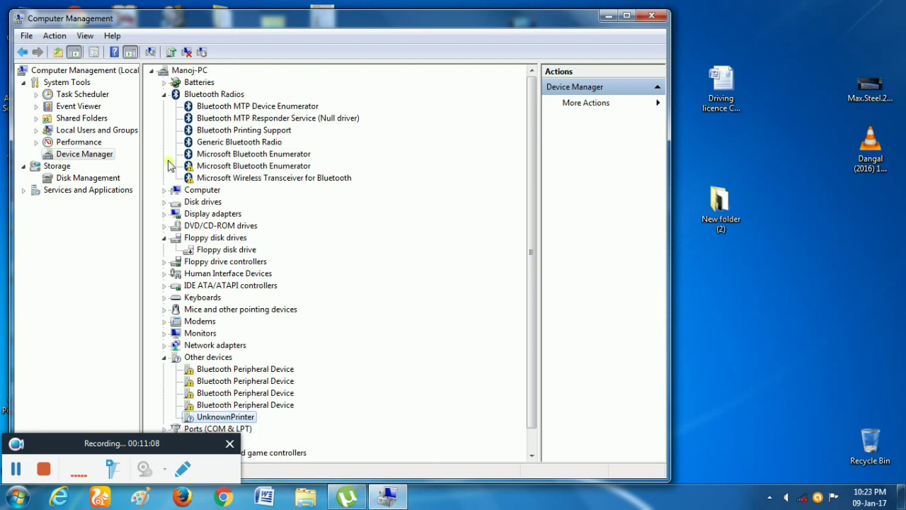
# - Uninstall the Microsoft Bluetooth Enumerator marked with a warning under Bluetooth Radios and confirm the removal
pyautogui.rightClick(225, 164)
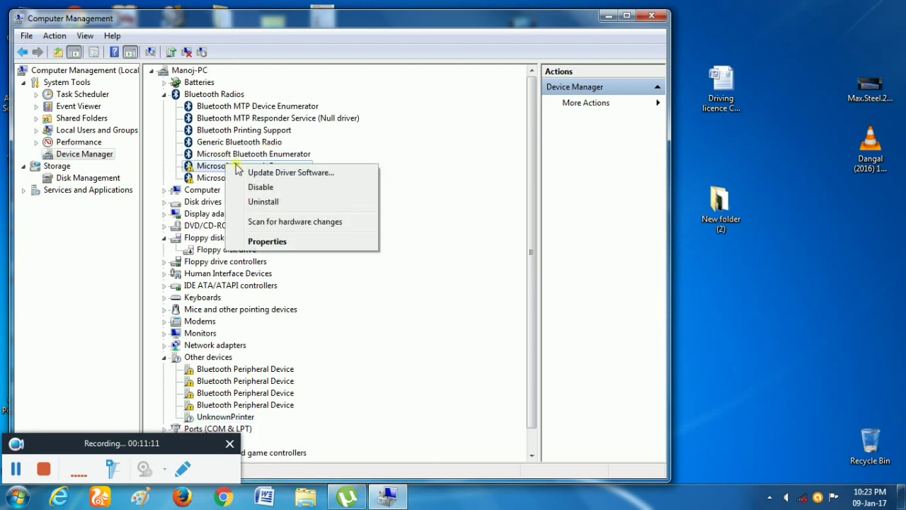
pyautogui.click(290, 202)
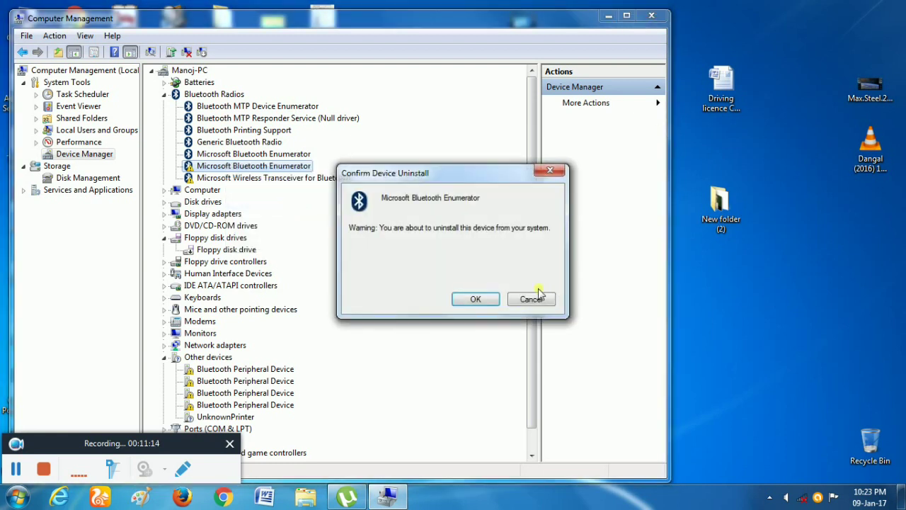
pyautogui.click(480, 299)
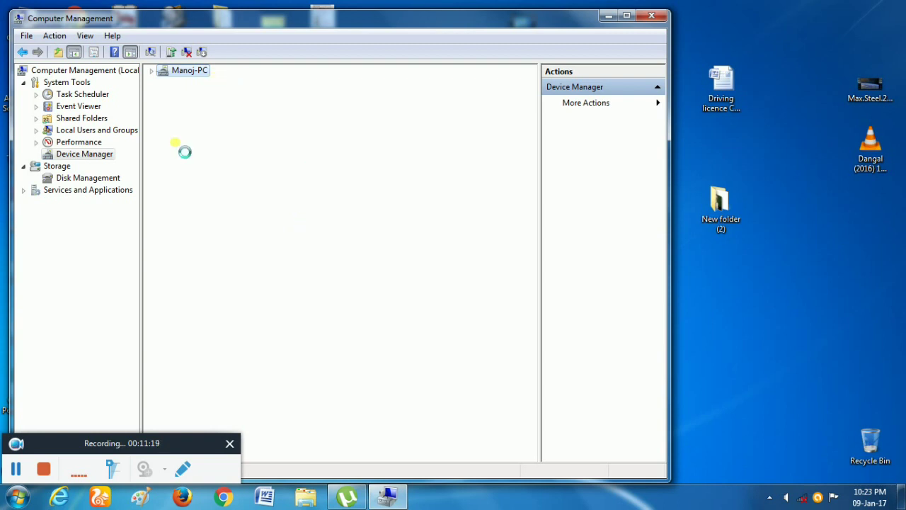
pyautogui.click(770, 497)
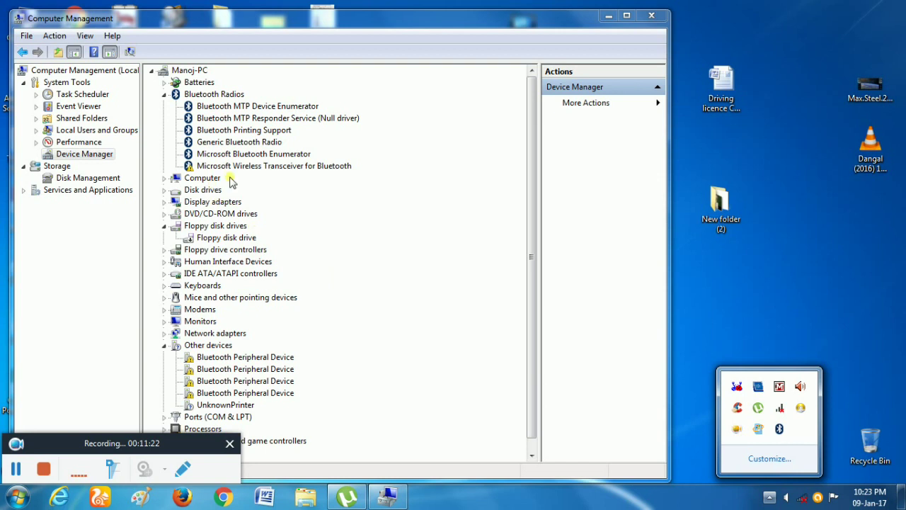
pyautogui.click(236, 169)
pyautogui.rightClick(236, 167)
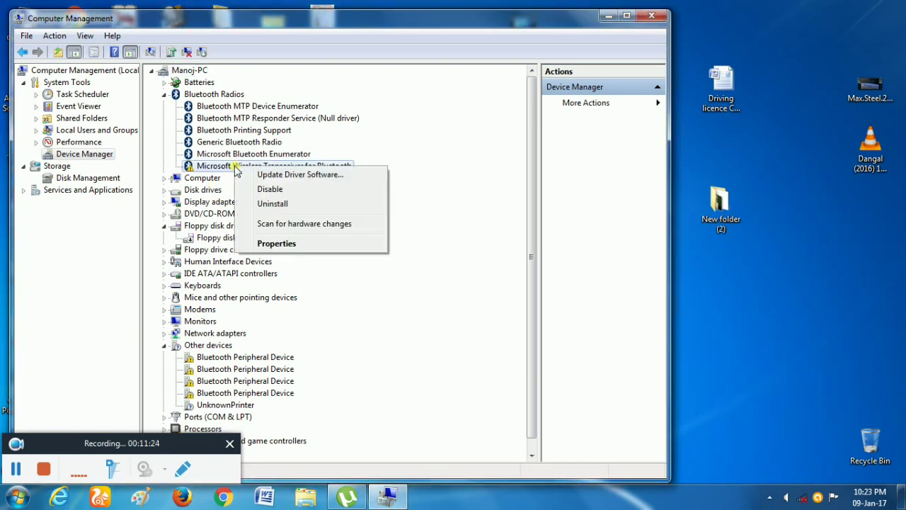
# - Start updating the first remaining Bluetooth Peripheral Device from the computer's driver list, with Bluetooth Radios as the device type
pyautogui.click(223, 360)
pyautogui.rightClick(223, 360)
pyautogui.click(267, 365)
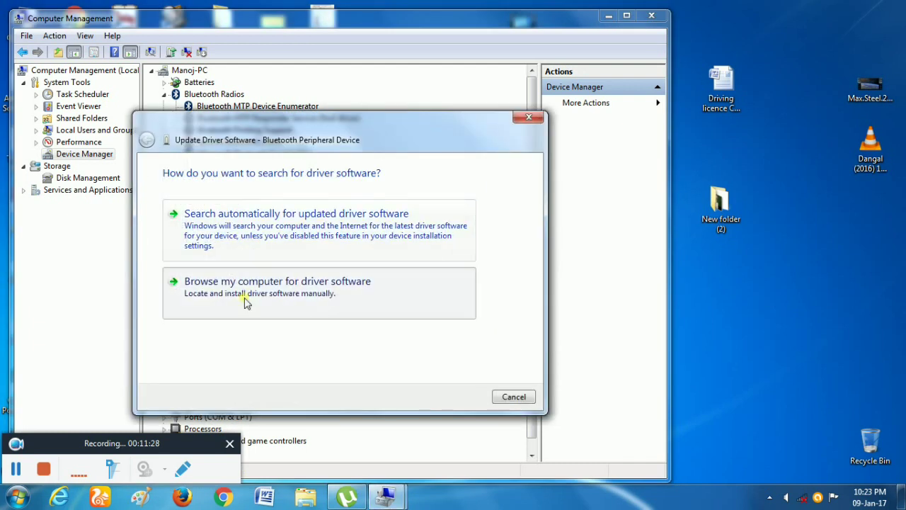
pyautogui.click(247, 301)
pyautogui.click(263, 323)
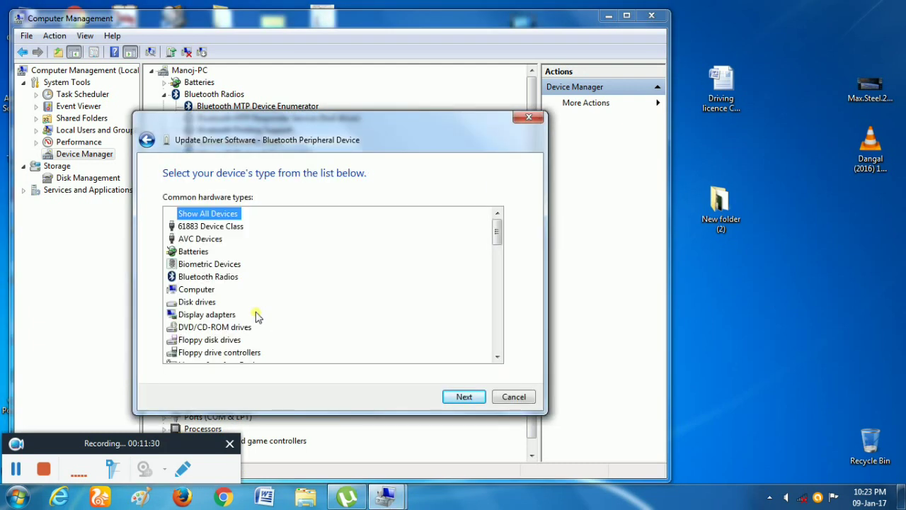
pyautogui.click(214, 277)
pyautogui.click(462, 397)
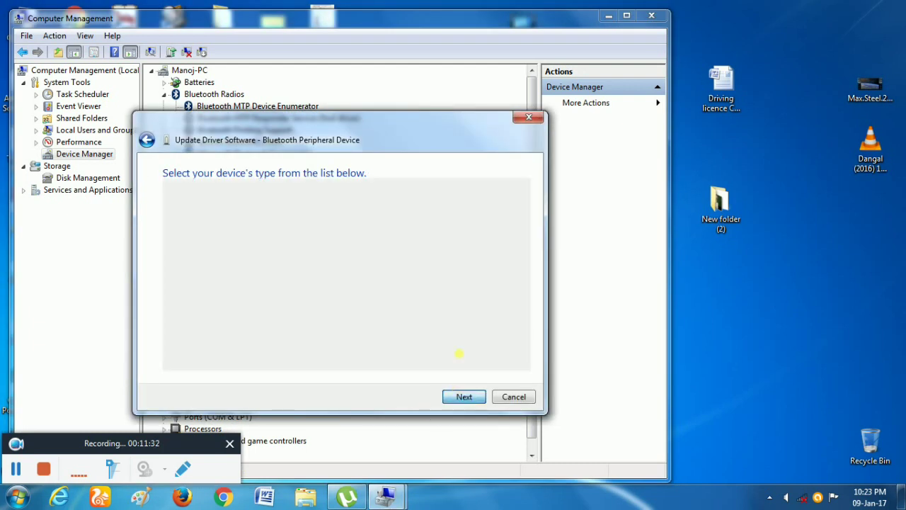
# - Try to install MicrosoftHW's Microsoft Wireless Transceiver for Bluetooth 2.0 driver for the device, accepting the compatibility warning, and close the wizard
pyautogui.scroll(-3, 292, 314)
pyautogui.scroll(-3, 290, 313)
pyautogui.scroll(2, 290, 314)
pyautogui.click(207, 285)
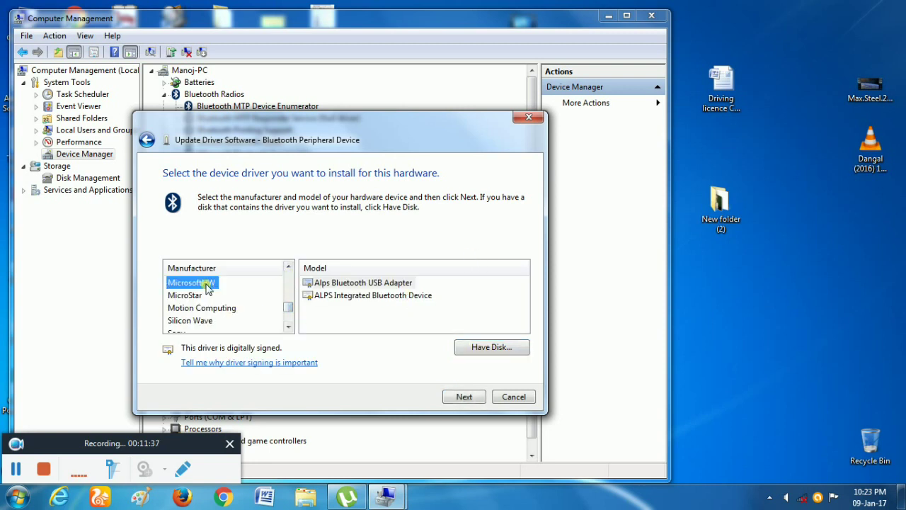
pyautogui.click(401, 296)
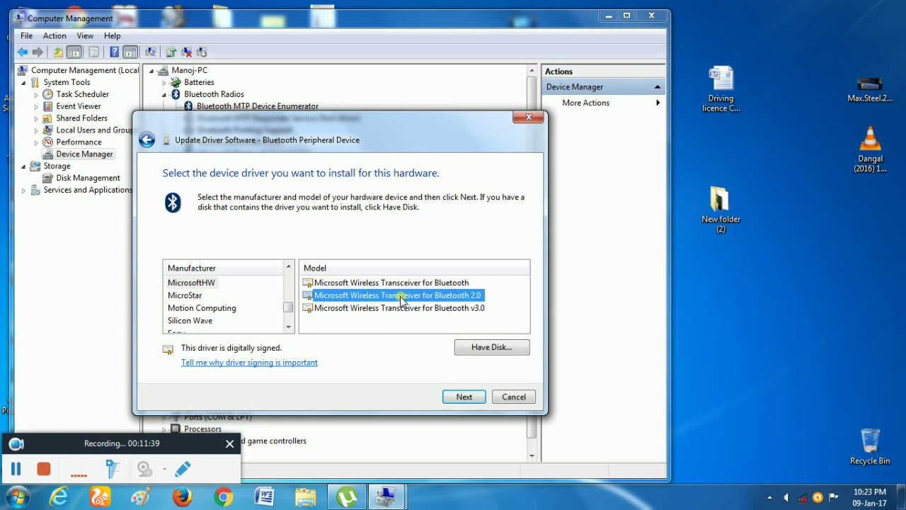
pyautogui.click(462, 397)
pyautogui.click(506, 311)
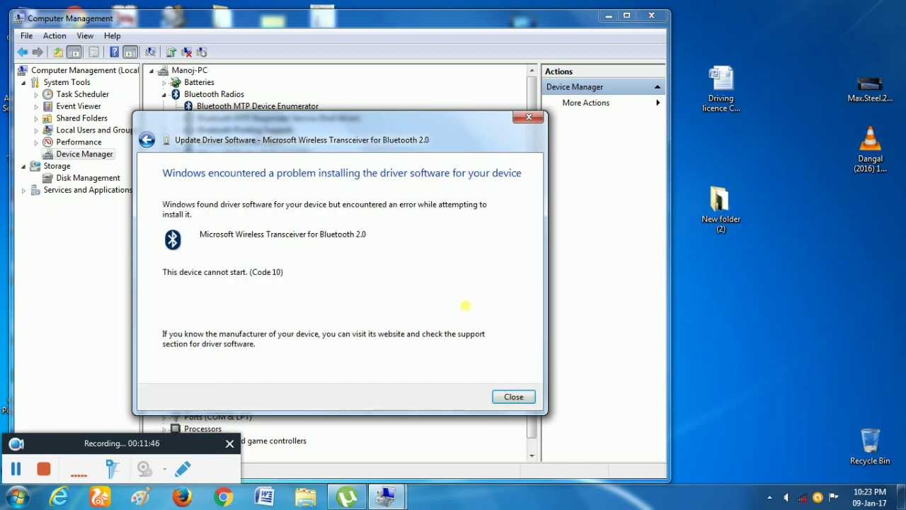
pyautogui.moveTo(406, 135); pyautogui.dragTo(524, 115)
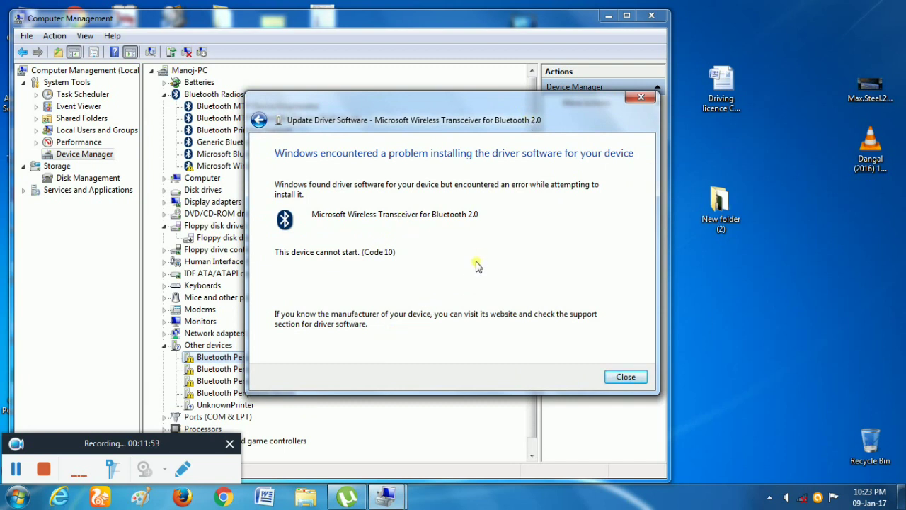
pyautogui.click(626, 376)
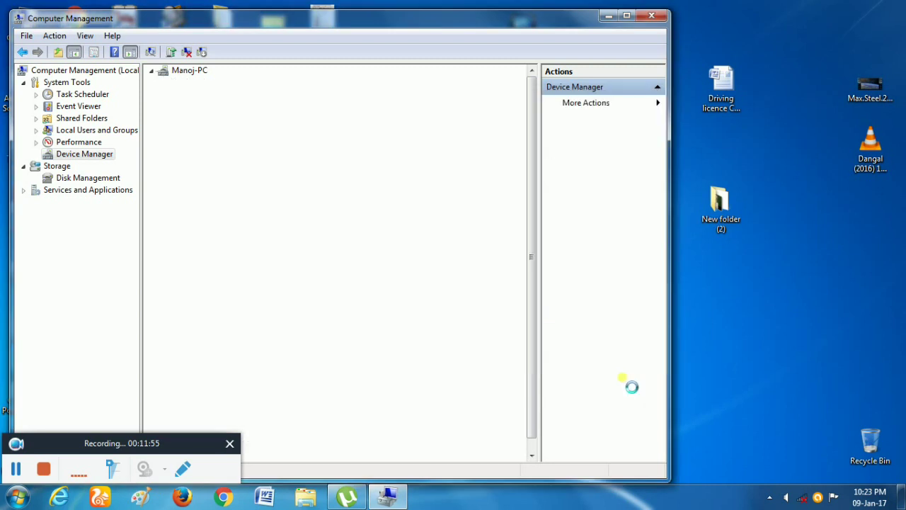